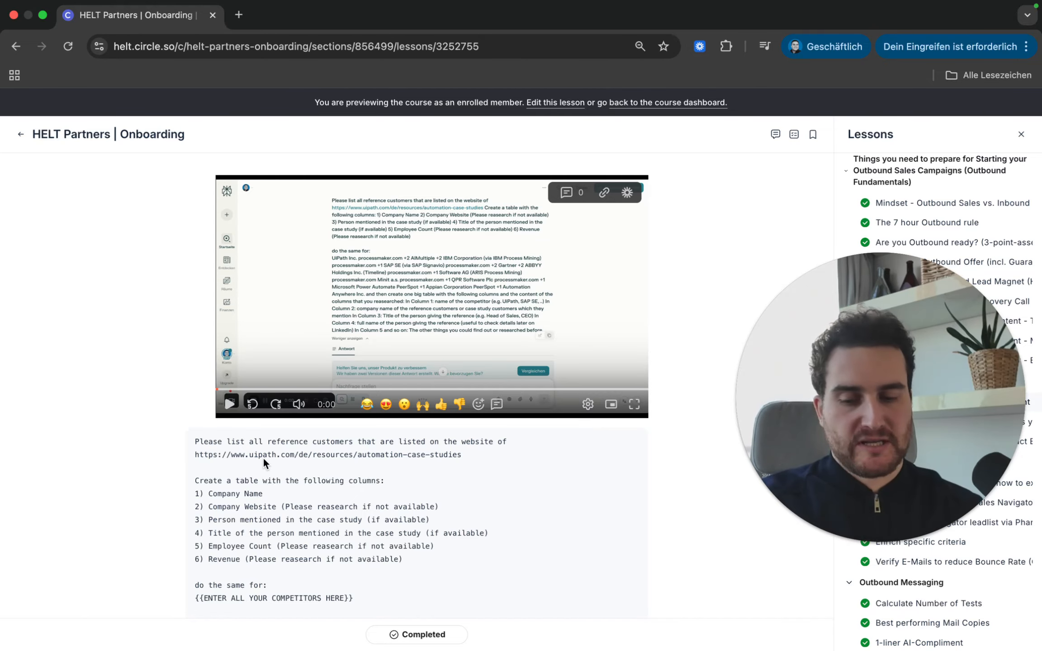
Step: Highlight the opening lines of the research prompt, then expand the lesson video to fullscreen
scroll(263, 457, down, 1)
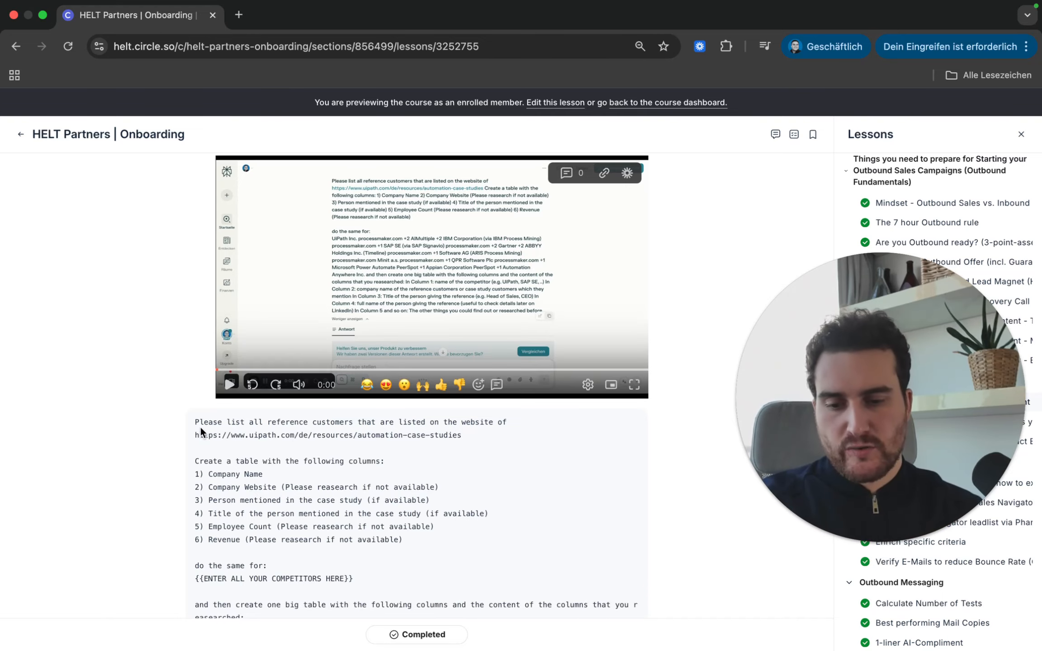
drag(194, 423, 280, 481)
scroll(414, 467, down, 2)
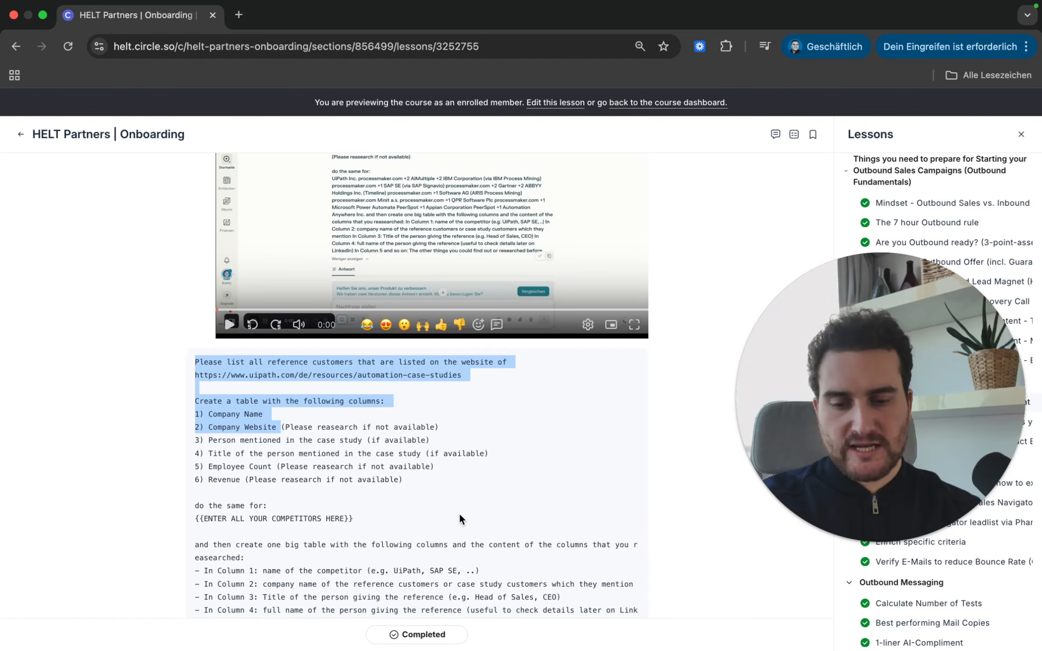
scroll(459, 512, down, 2)
scroll(402, 442, up, 3)
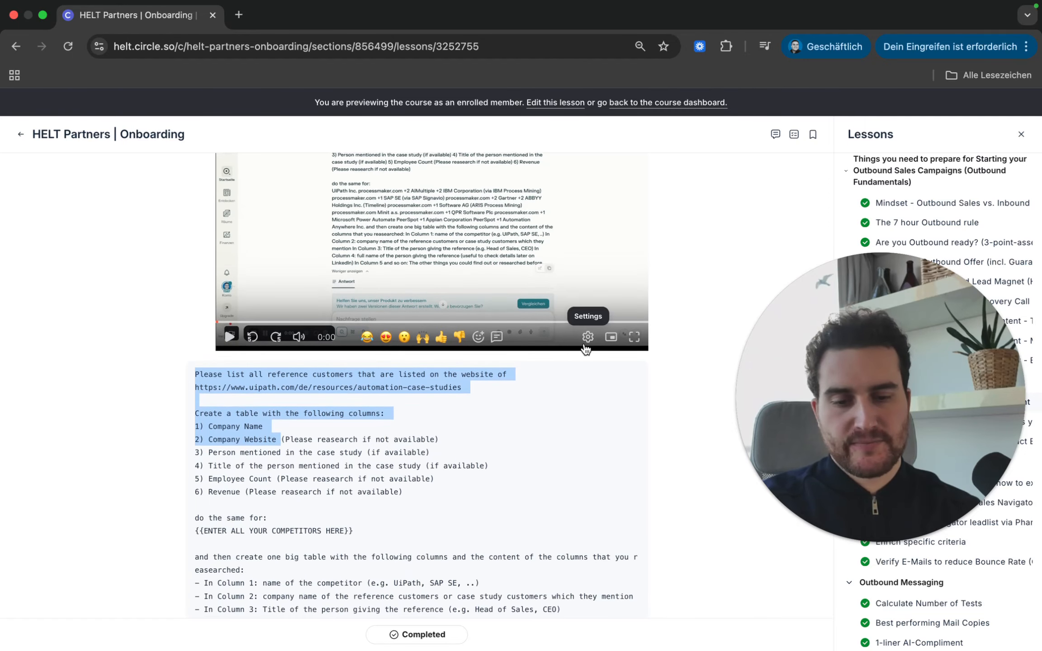
click(634, 338)
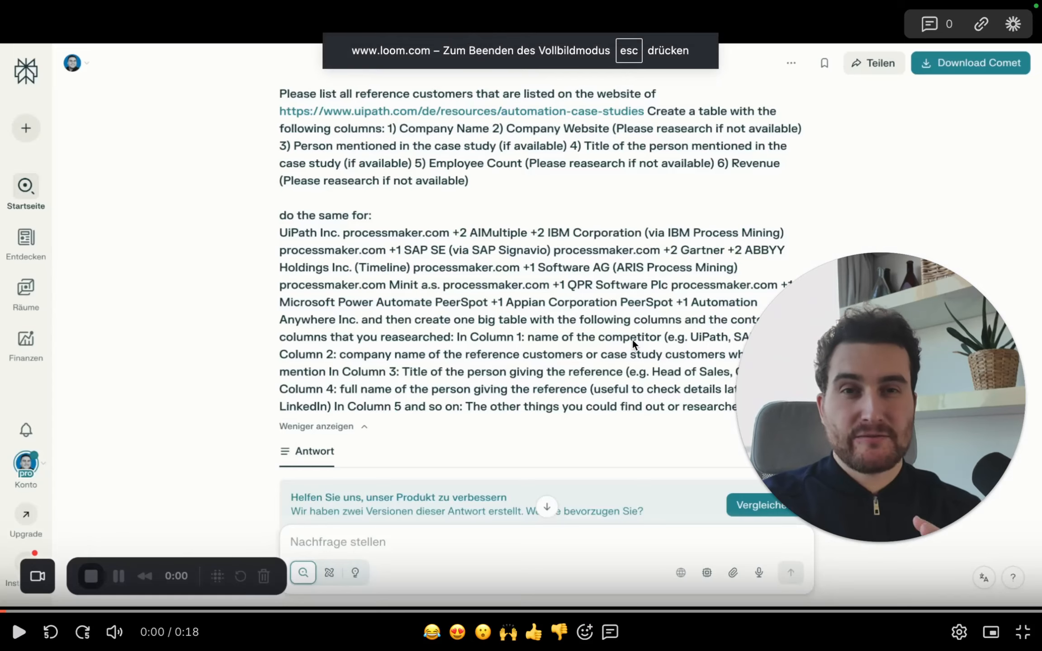
Step: Play the video, pause it on the reference-customer table at 0:14, then exit fullscreen
click(633, 340)
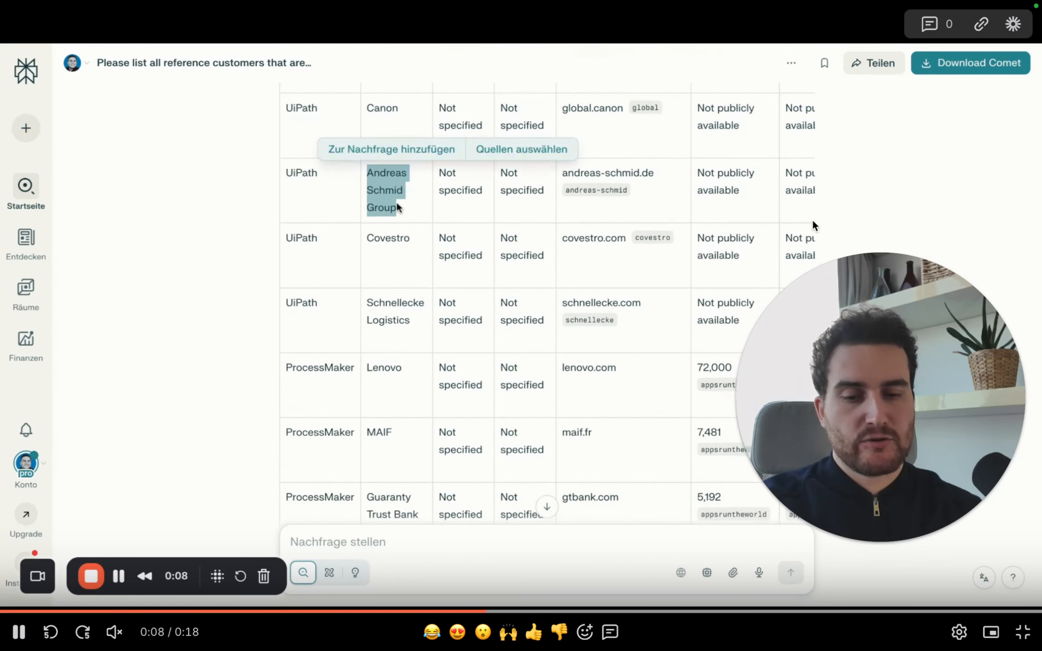
click(396, 247)
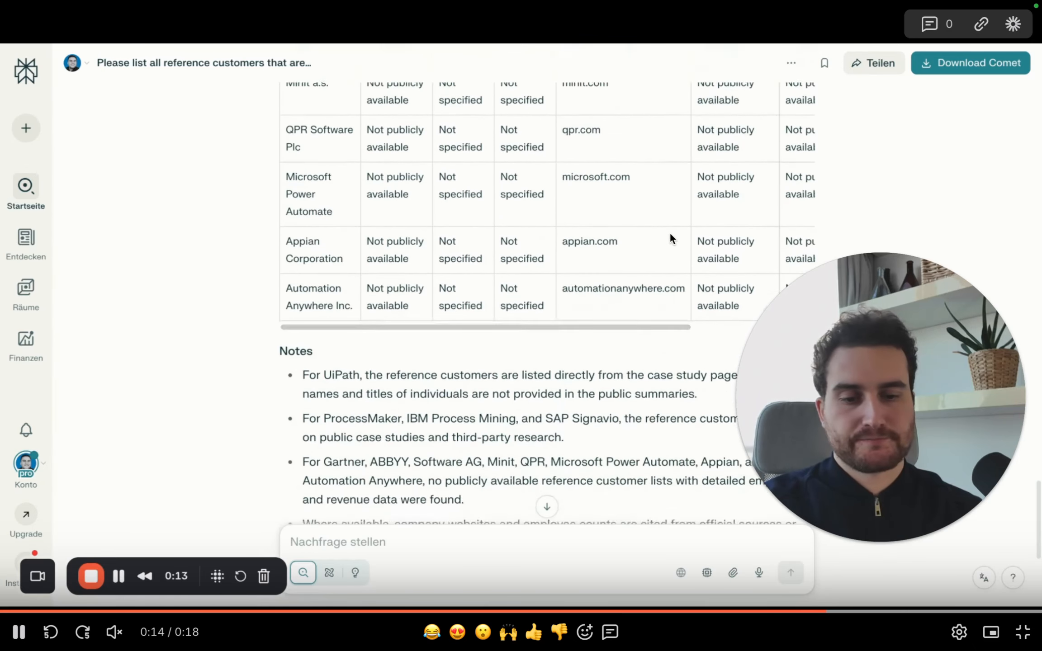
key(space)
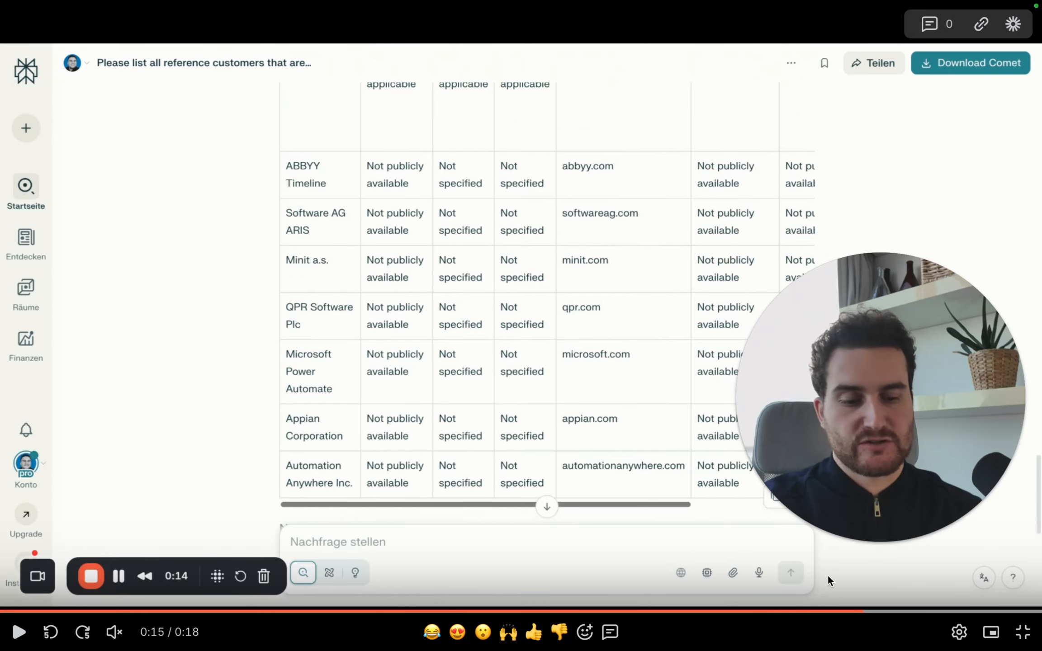
click(844, 611)
click(555, 328)
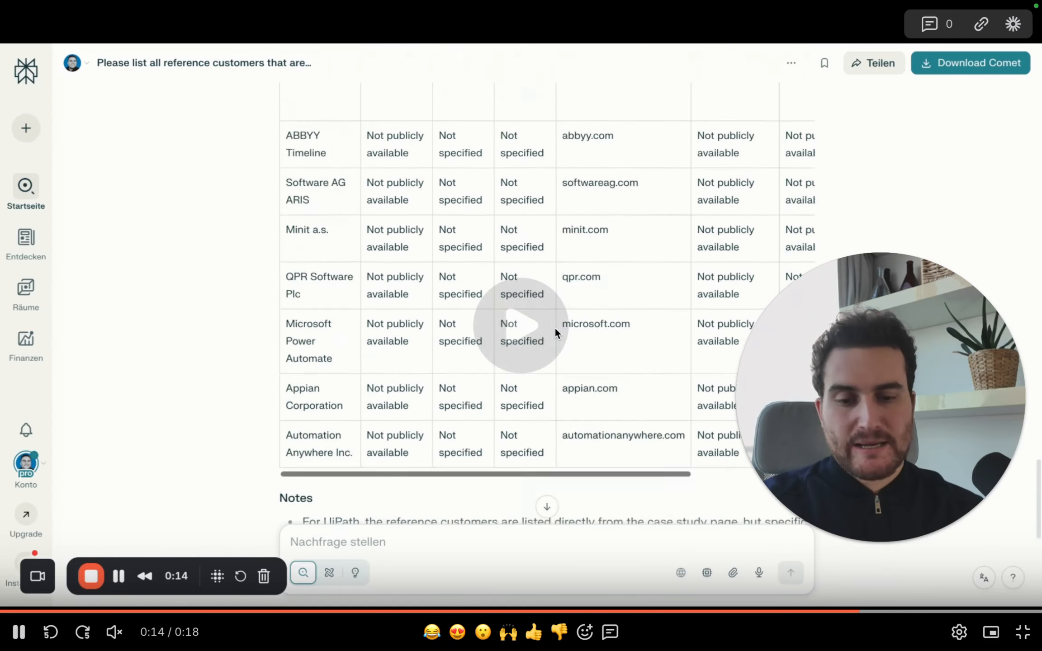
click(555, 328)
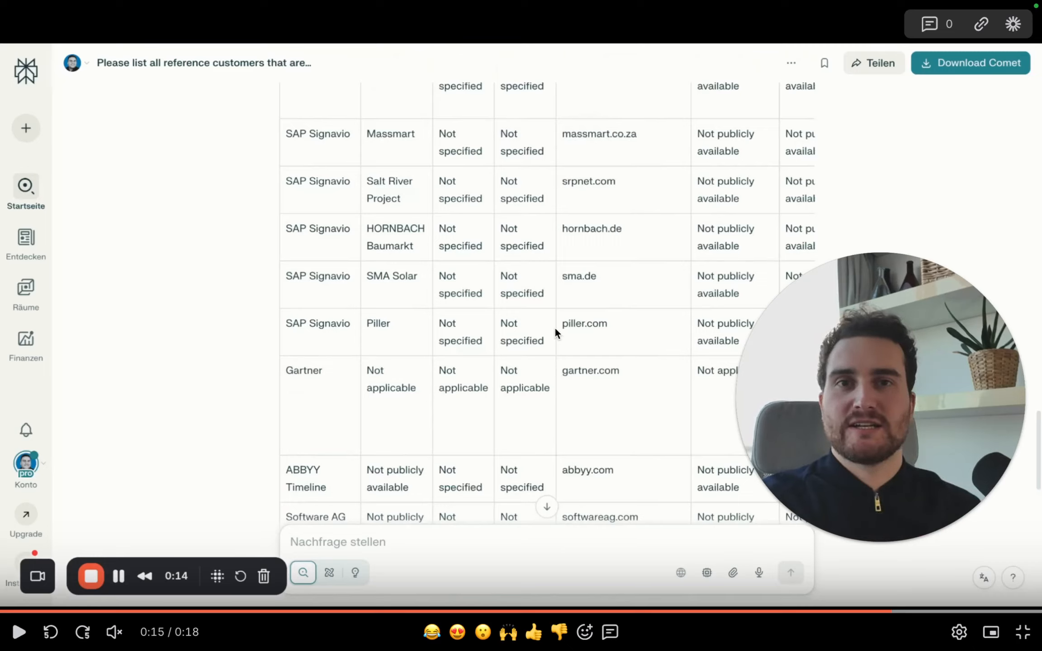
key(Escape)
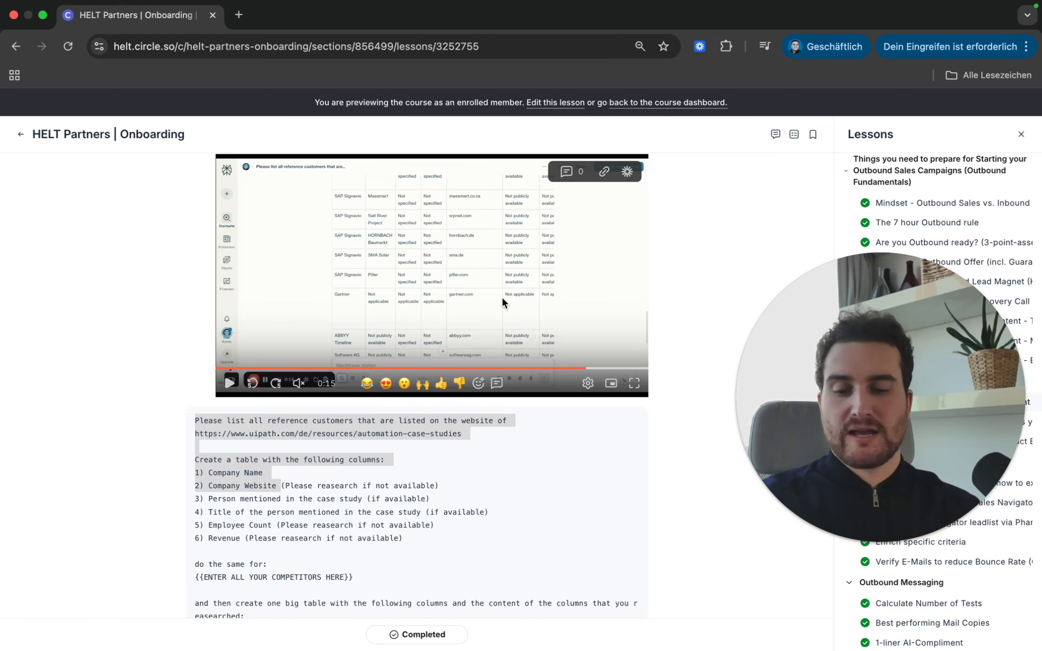
Step: Scroll the lesson down to the 'Quantitative Analysis if you have customers' section
scroll(502, 297, down, 12)
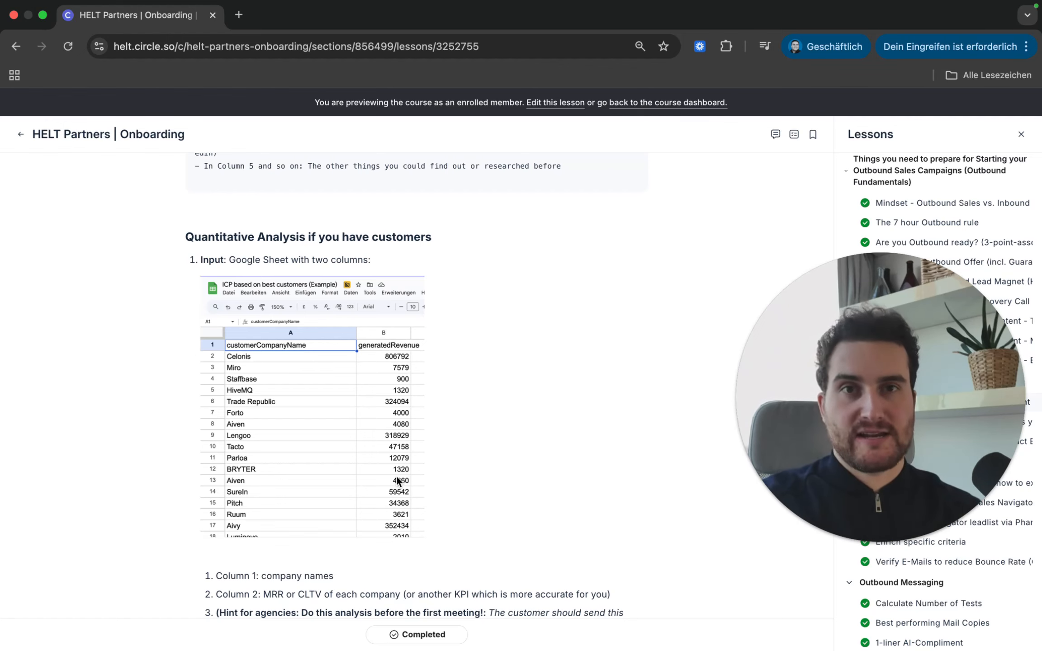
scroll(399, 452, down, 1)
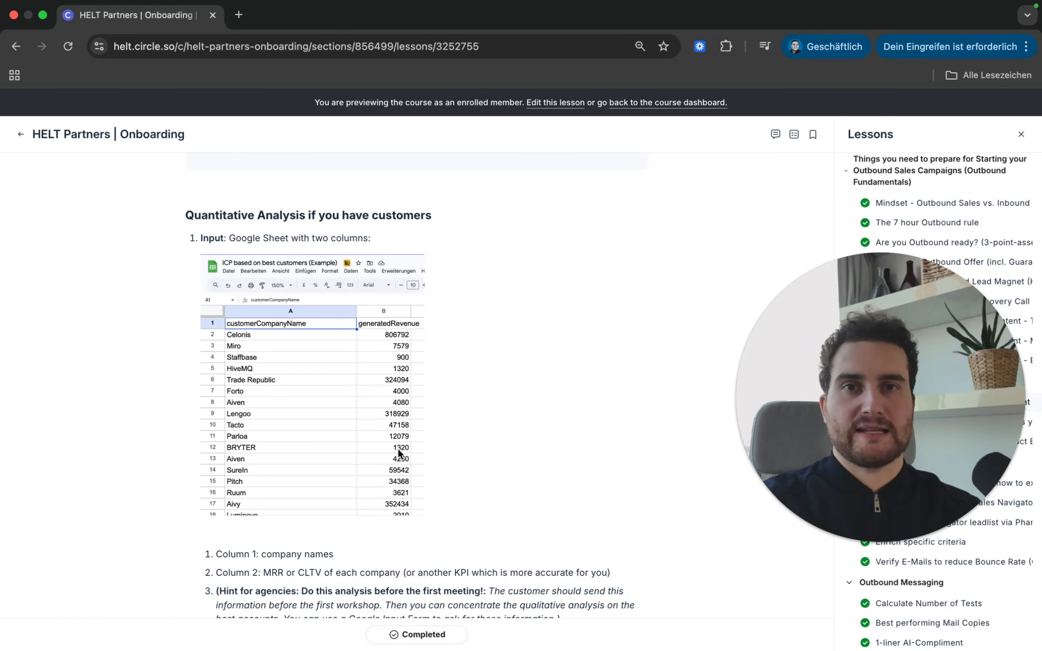
scroll(398, 452, down, 2)
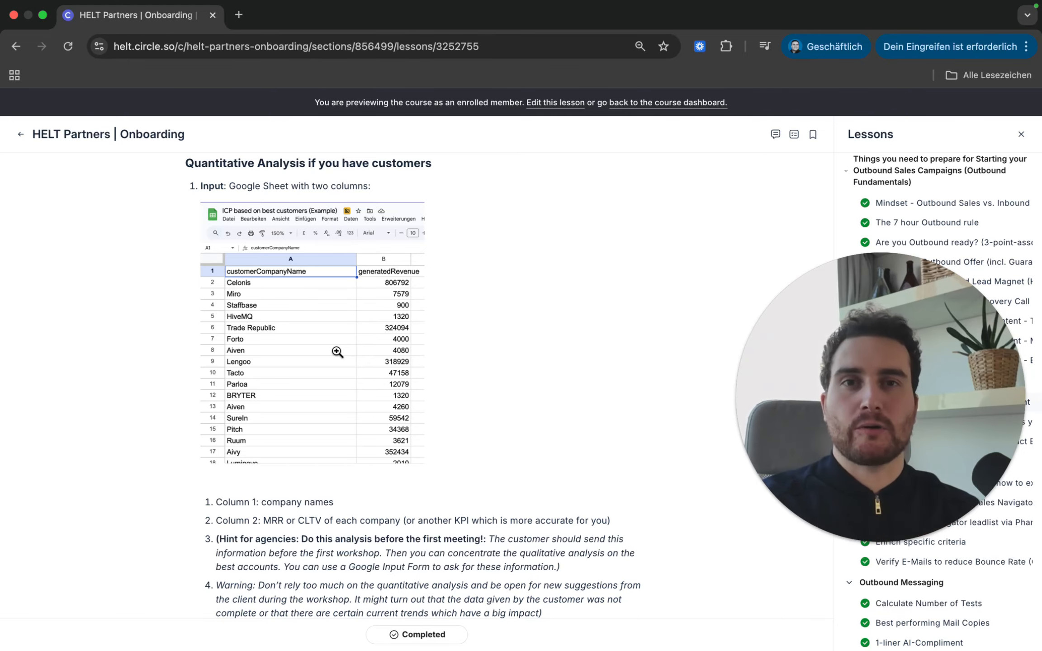
scroll(337, 352, down, 1)
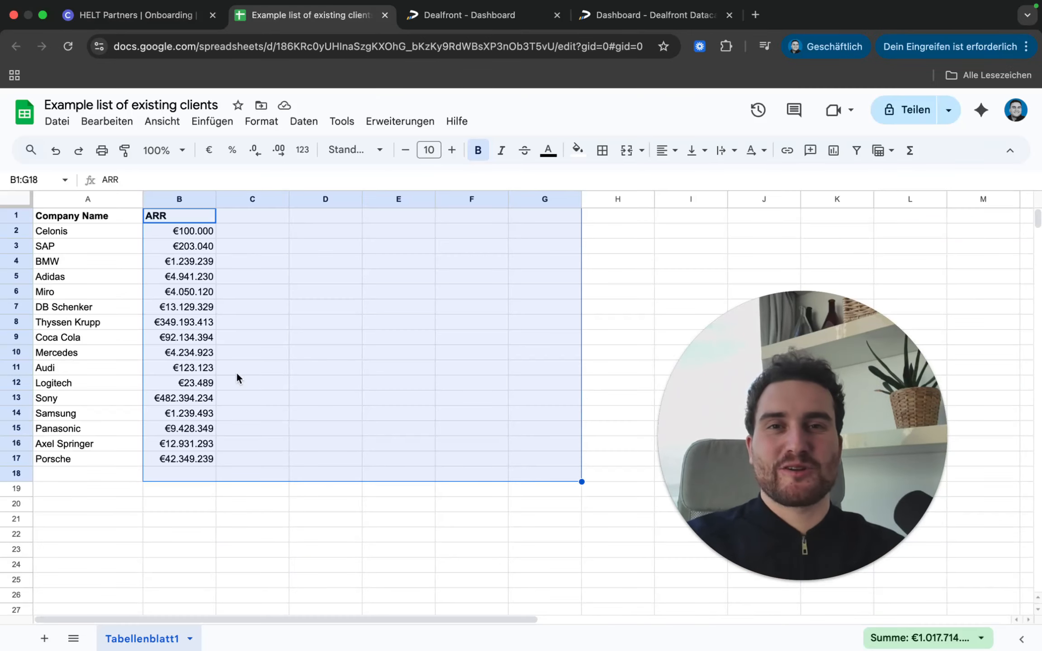
Step: Highlight the Company Name and ARR columns of the client list to explain them
click(136, 317)
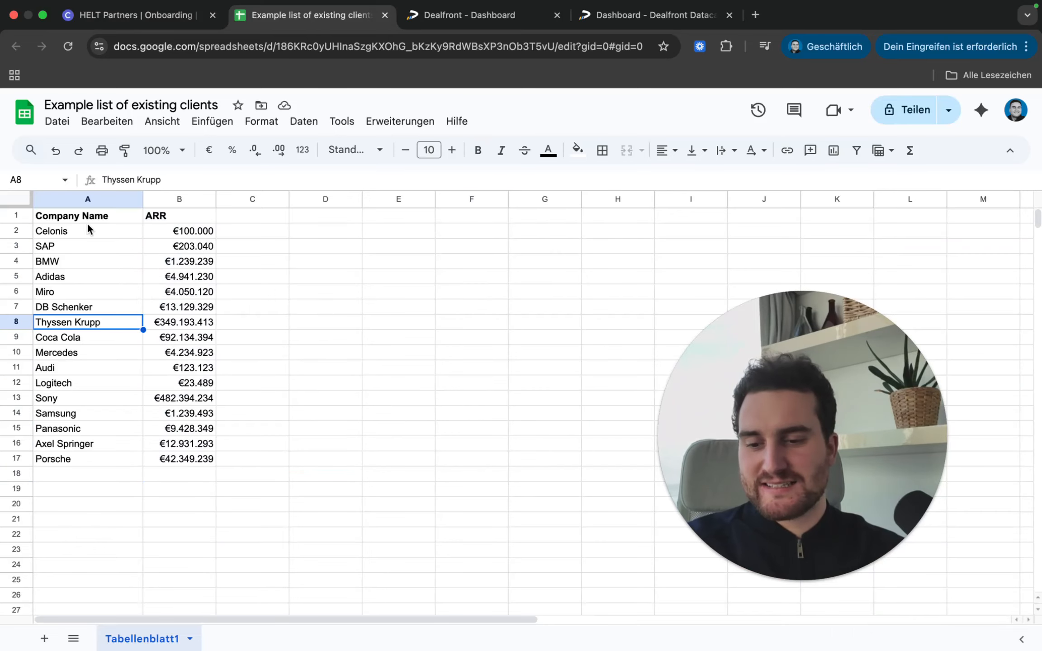
click(92, 216)
drag(92, 216, 90, 457)
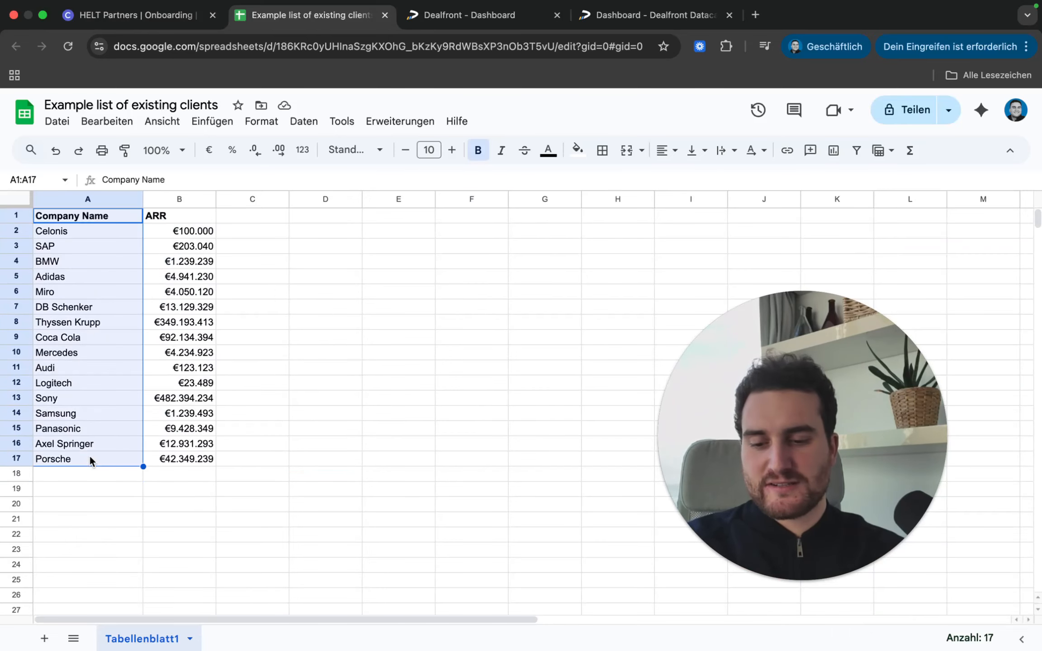
click(184, 217)
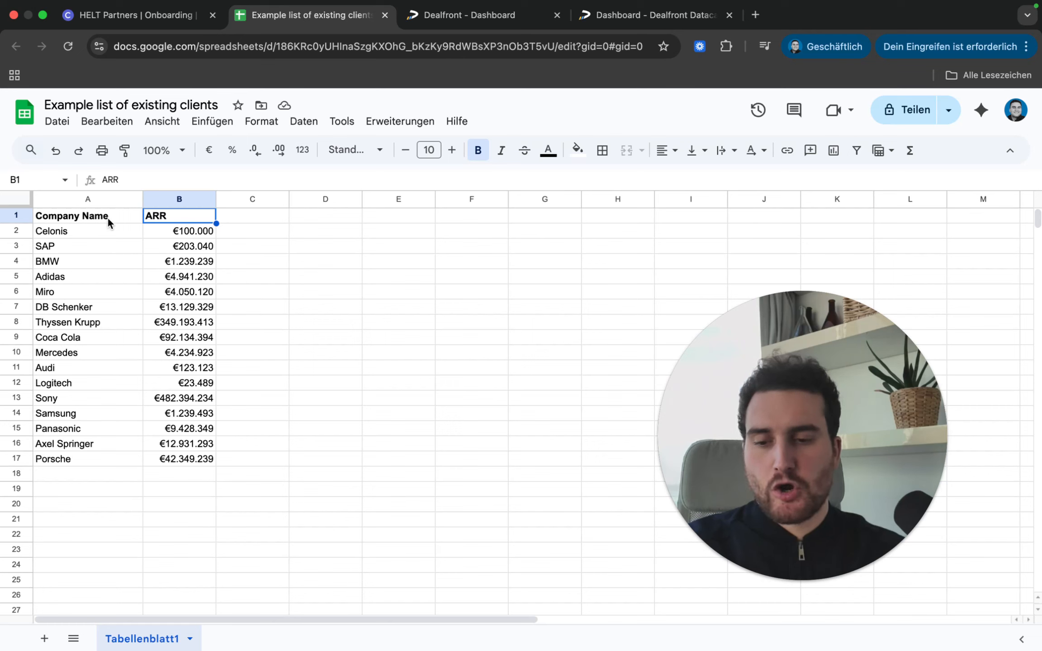
drag(107, 218, 93, 465)
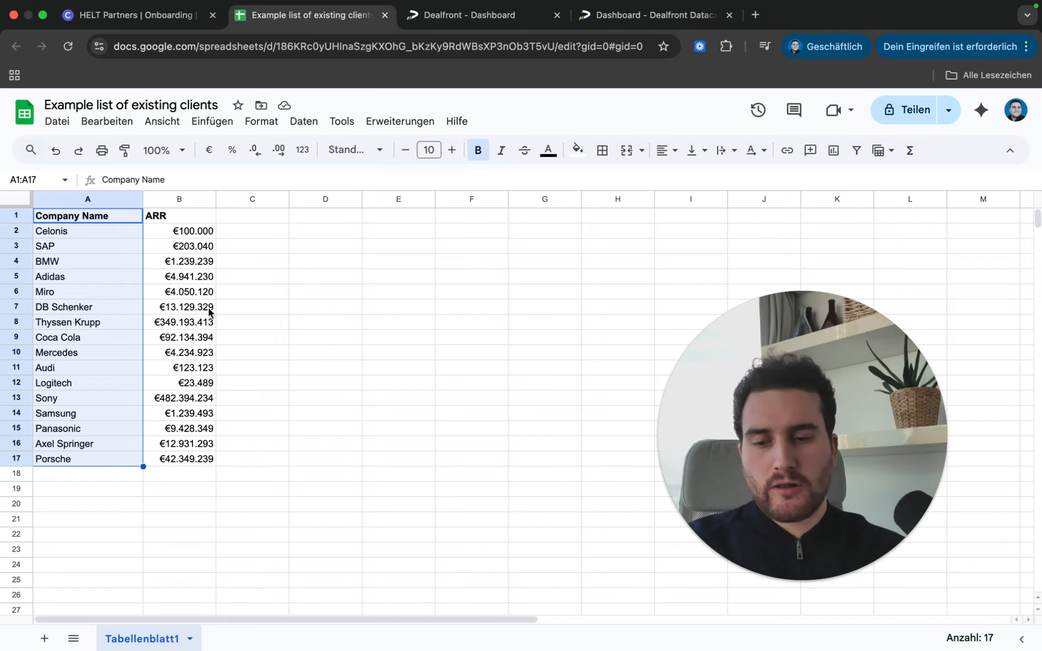
drag(185, 217, 569, 235)
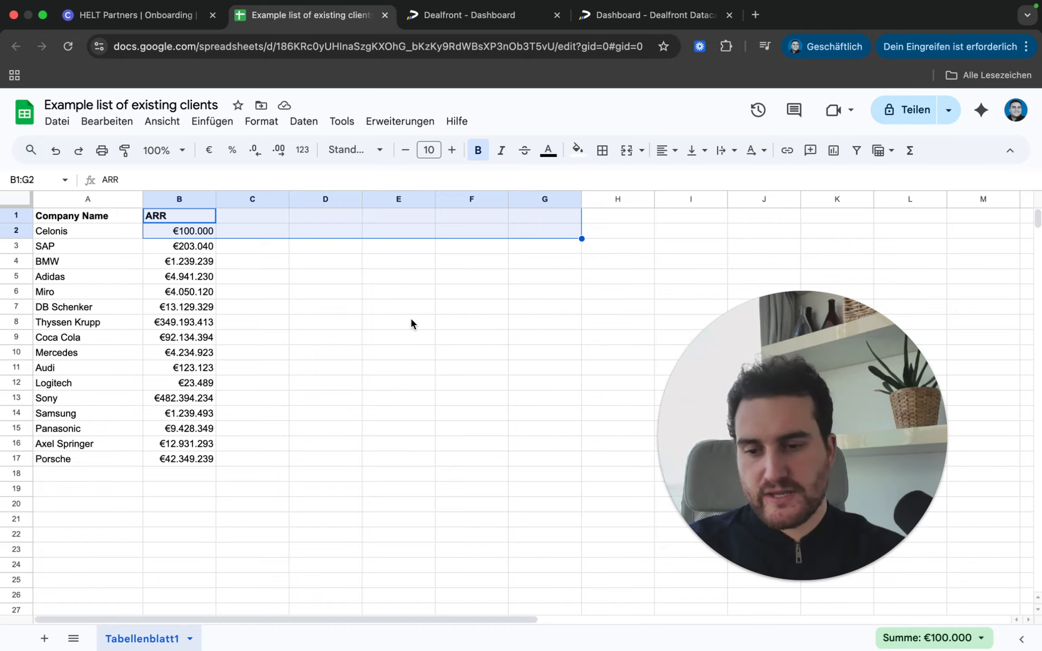
click(429, 322)
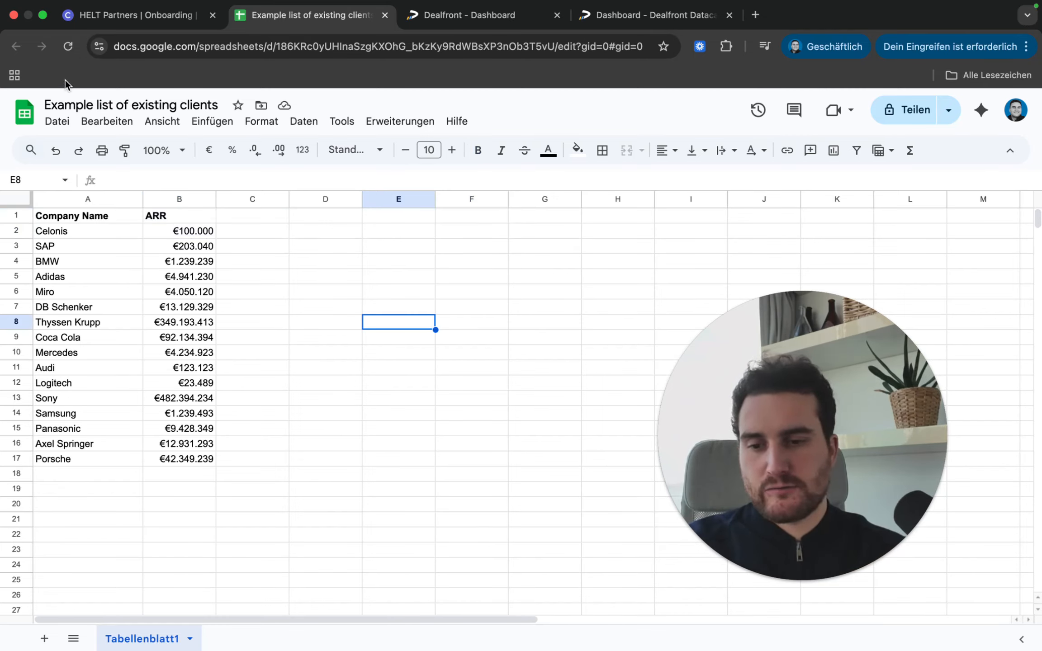
Step: Download the sheet via Datei > Herunterladen > Kommagetrennte Werte (CSV)
click(54, 122)
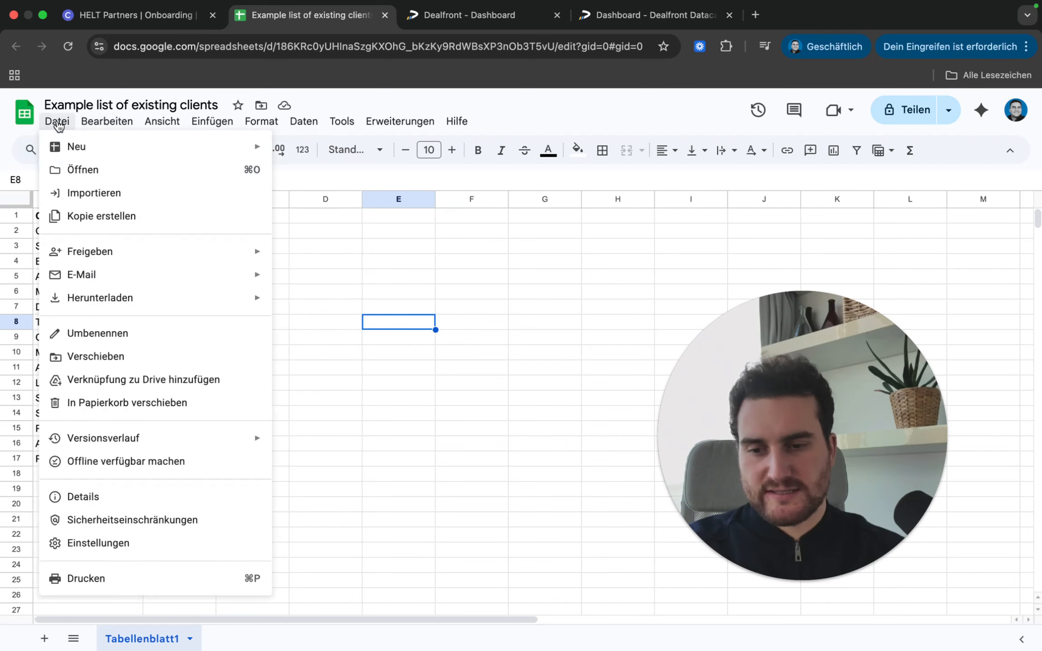
mouse_move(104, 296)
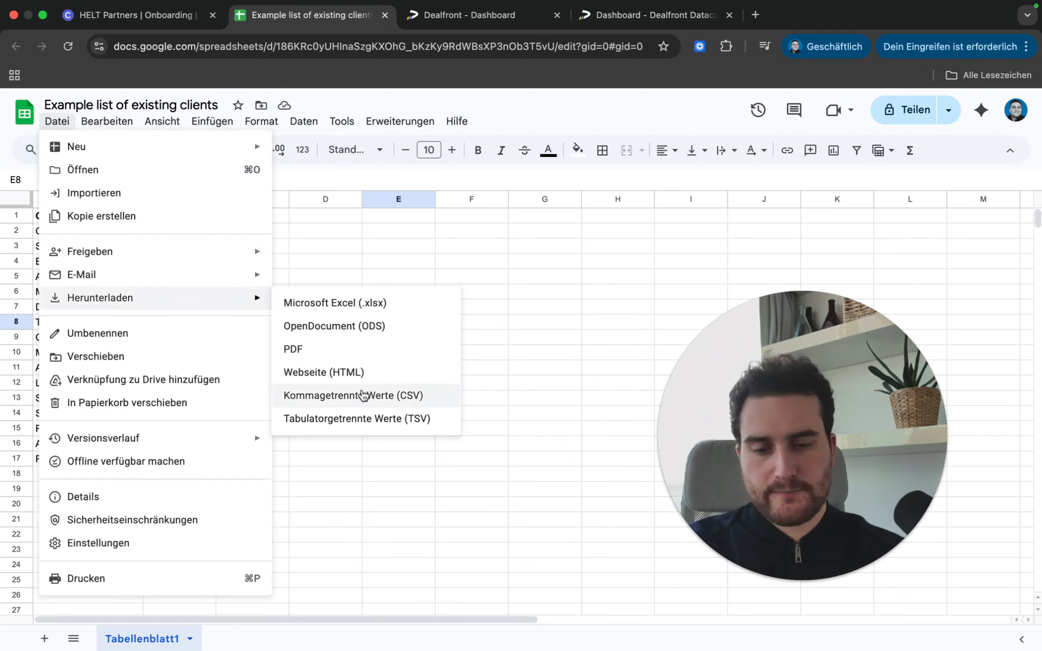
click(364, 396)
click(607, 15)
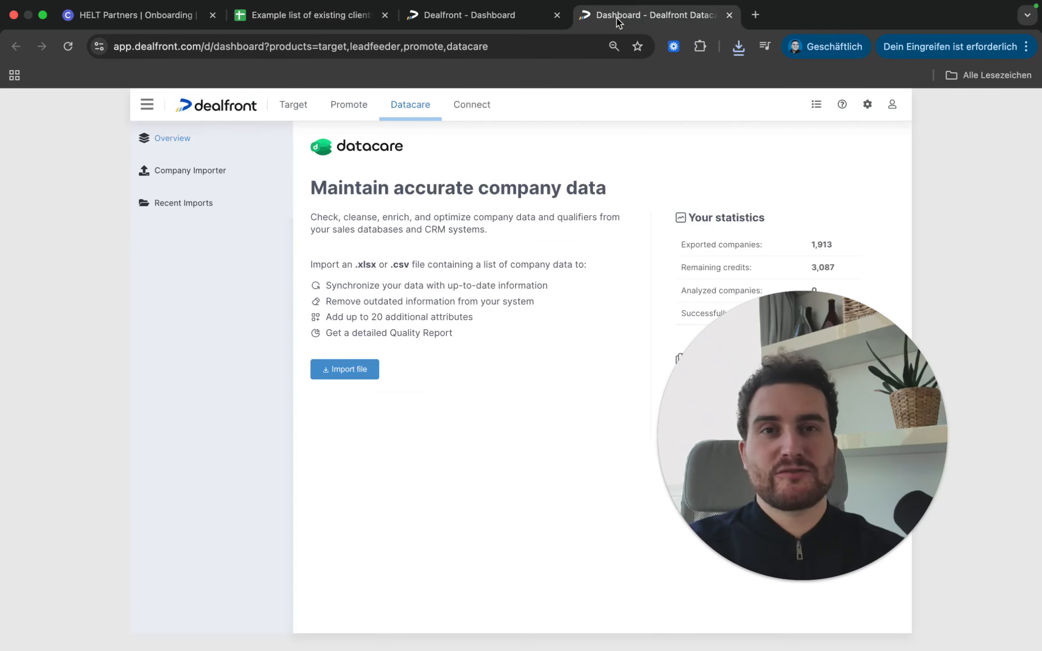
drag(616, 18, 483, 19)
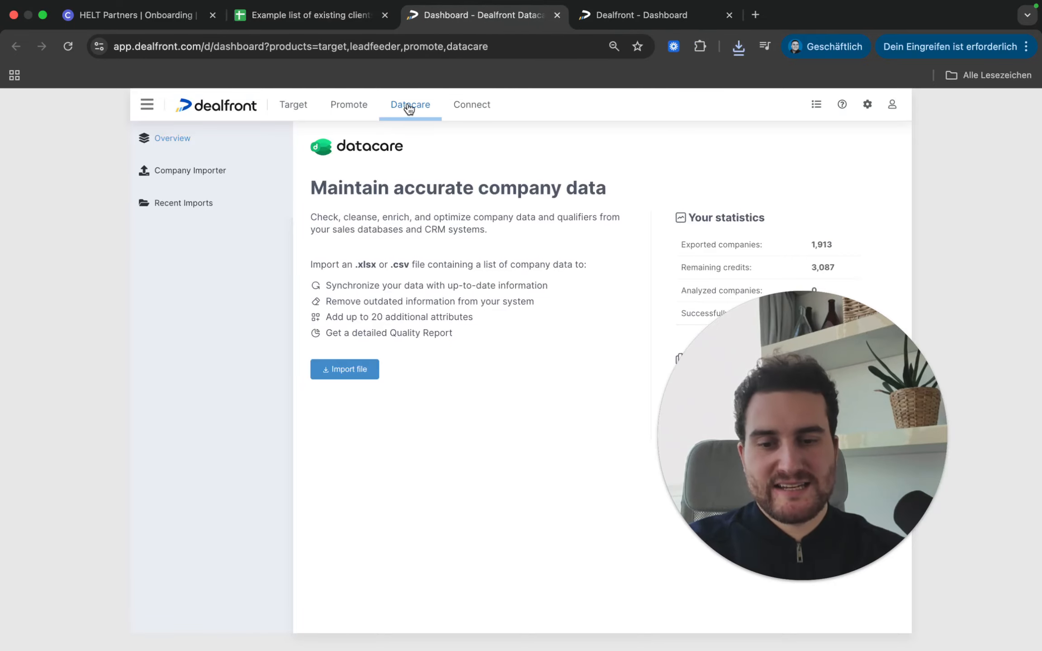
click(345, 369)
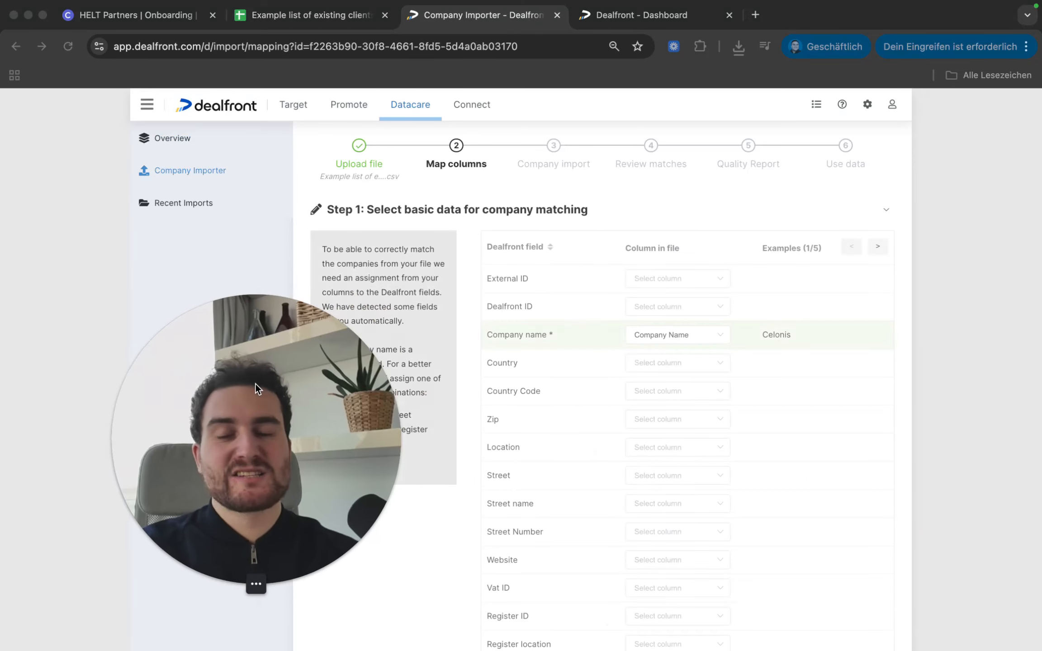
drag(255, 383, 228, 384)
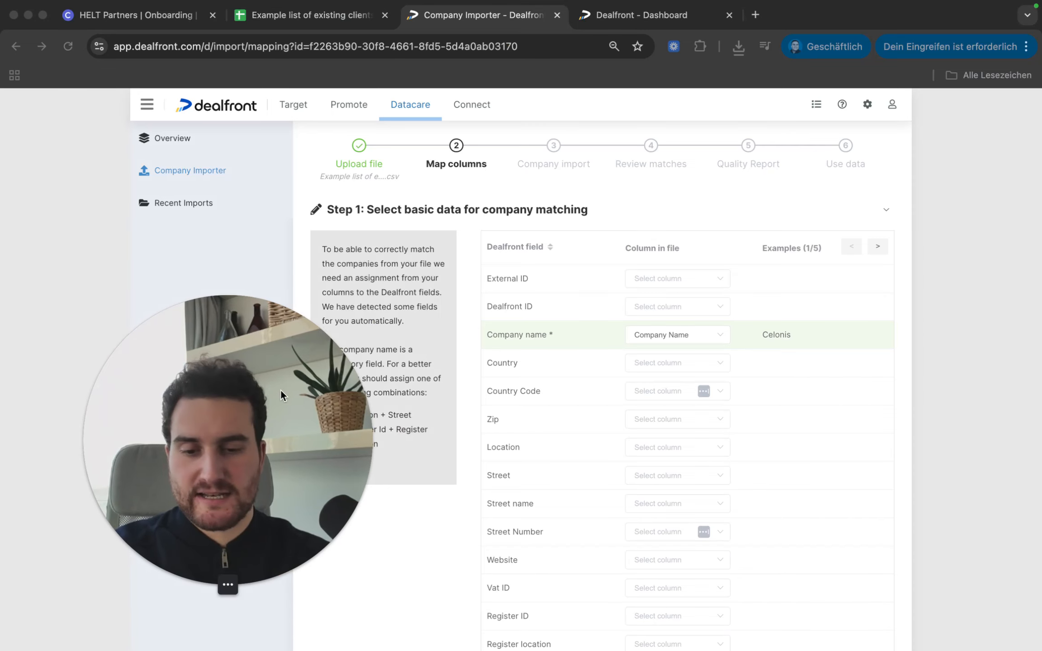
scroll(630, 376, down, 3)
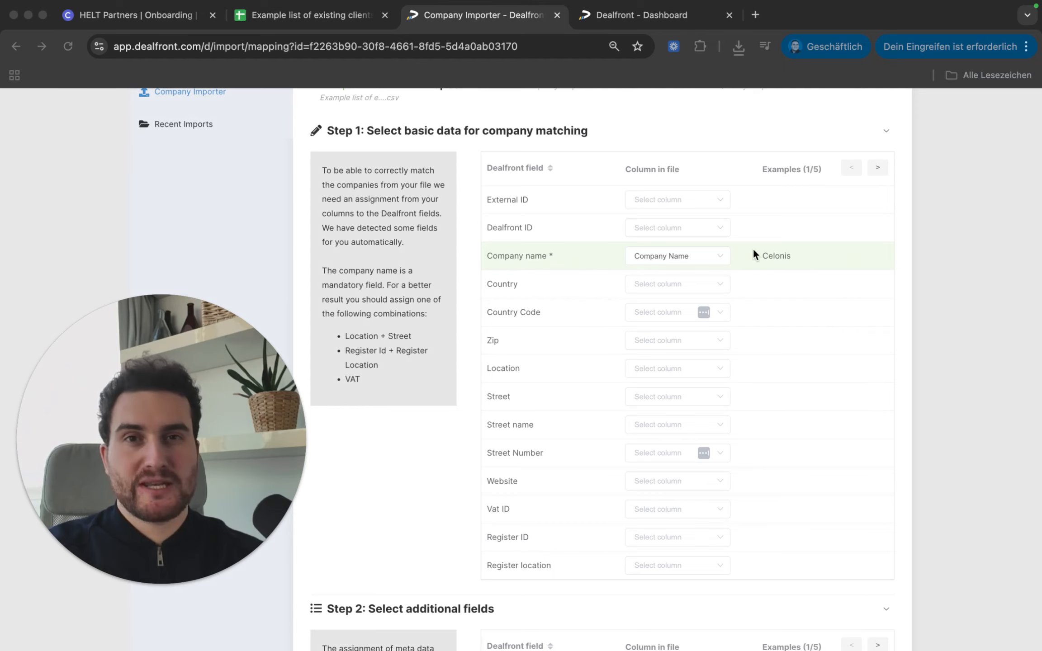
click(670, 260)
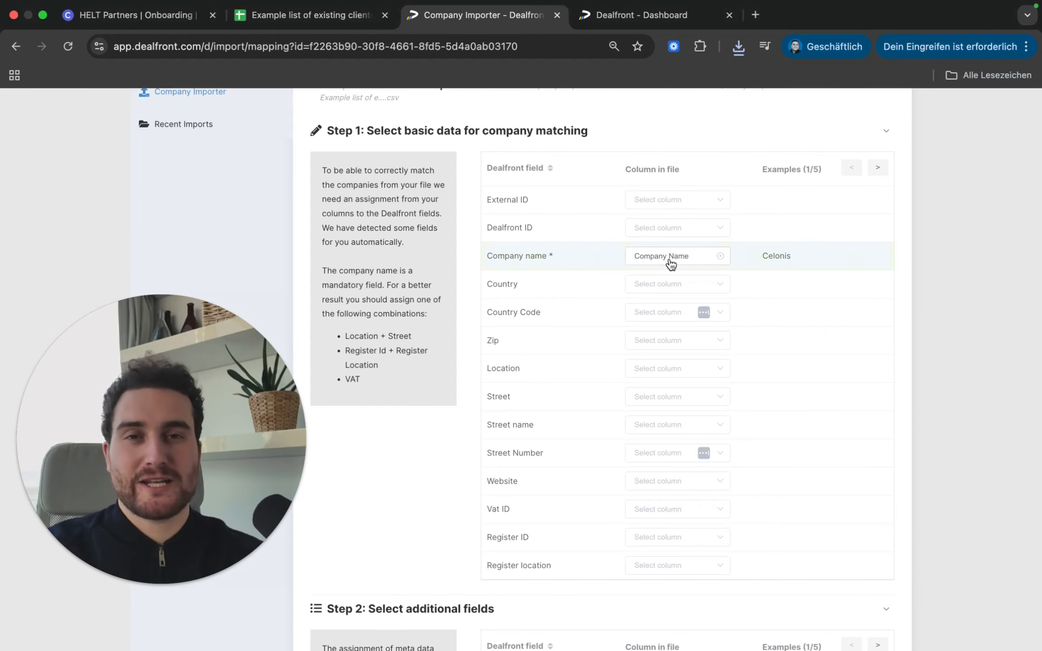
scroll(670, 294, down, 10)
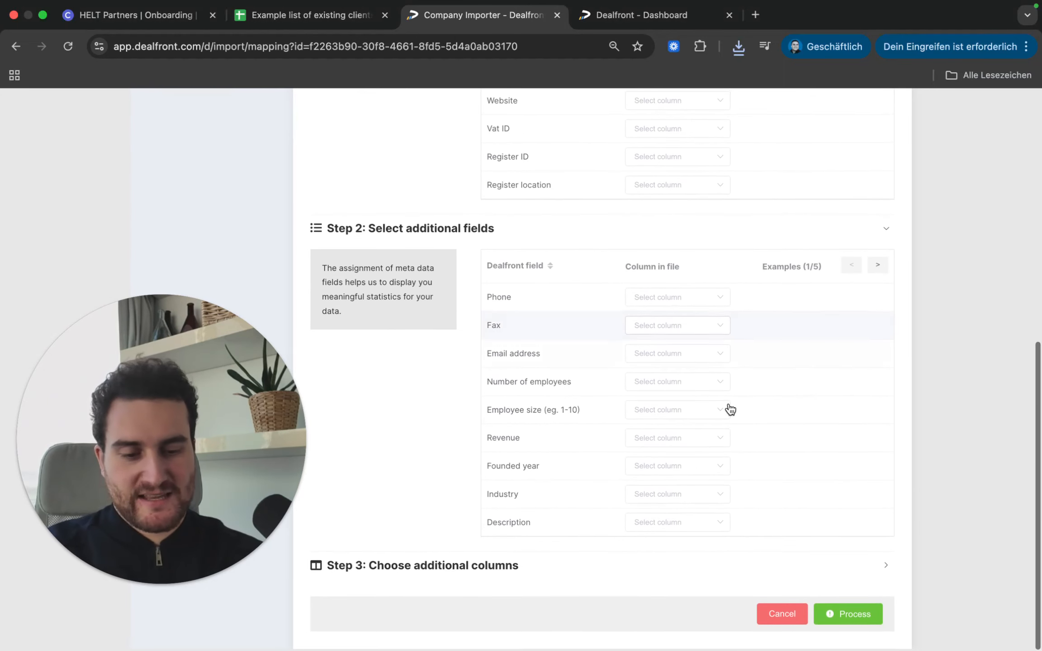
Step: Process the import with the current column mapping until it reaches 100%
click(847, 615)
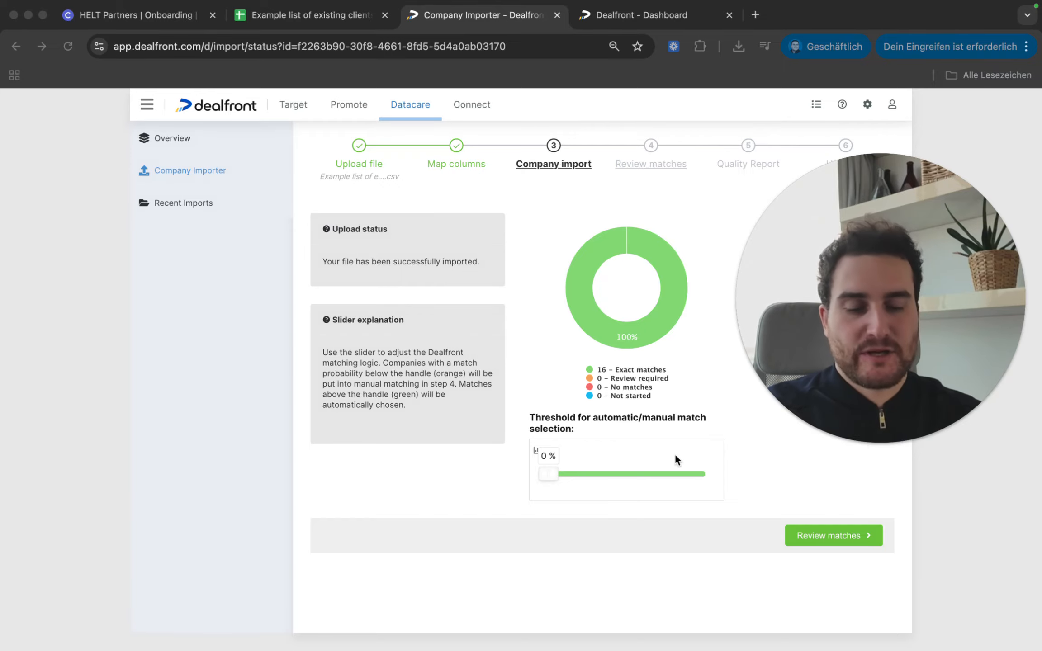
click(845, 536)
Step: Open Review matches and inspect the candidate matches for source row 2, SAP
click(845, 536)
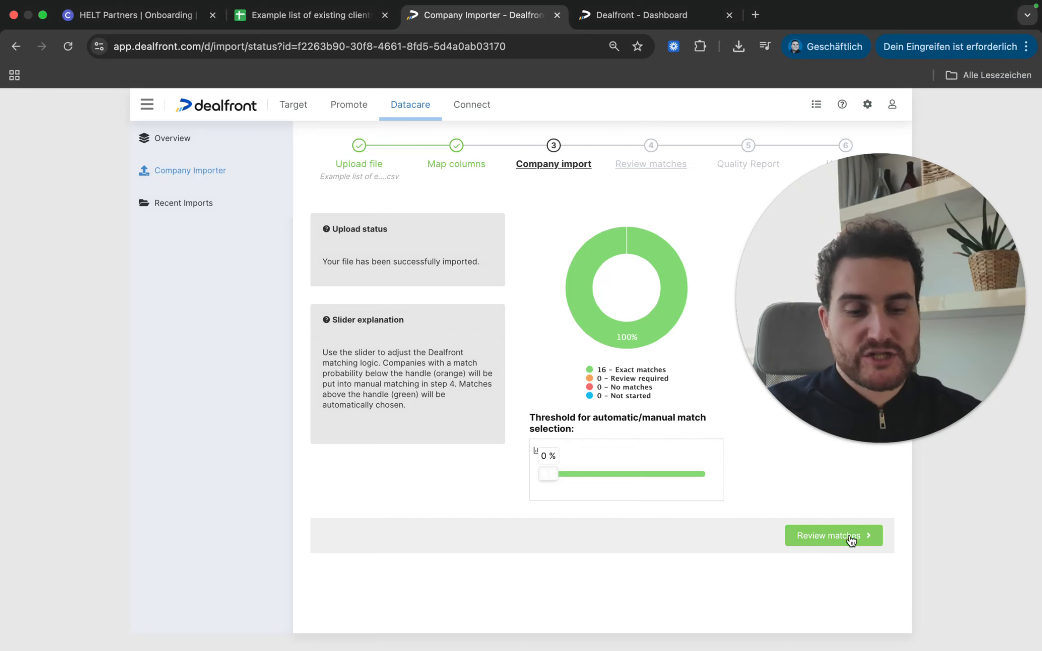
drag(813, 278, 97, 350)
scroll(545, 467, down, 2)
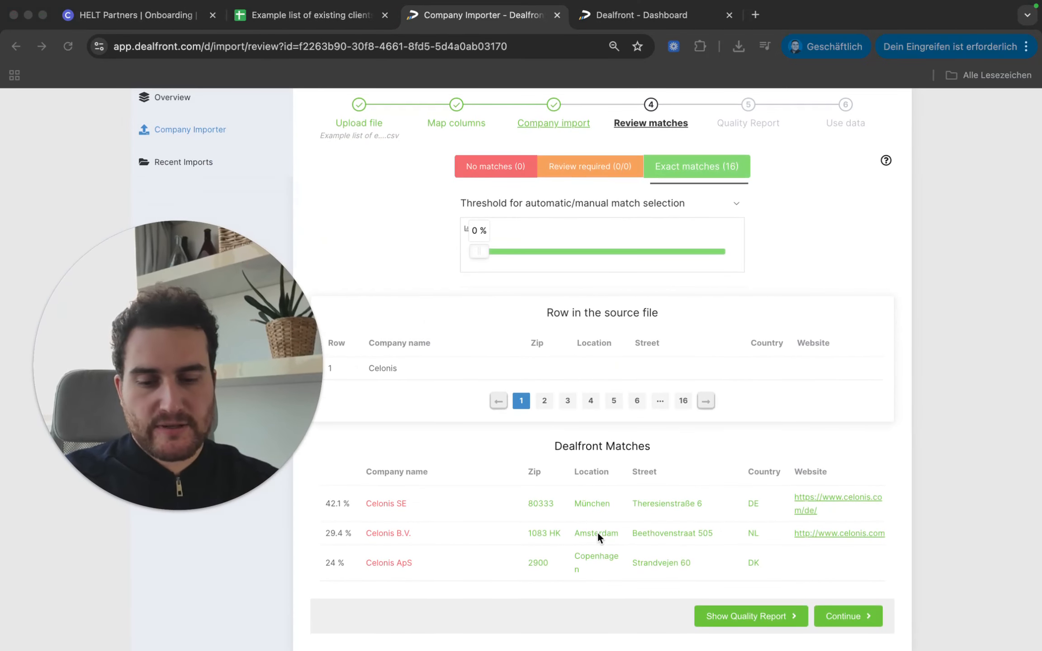
scroll(488, 428, up, 1)
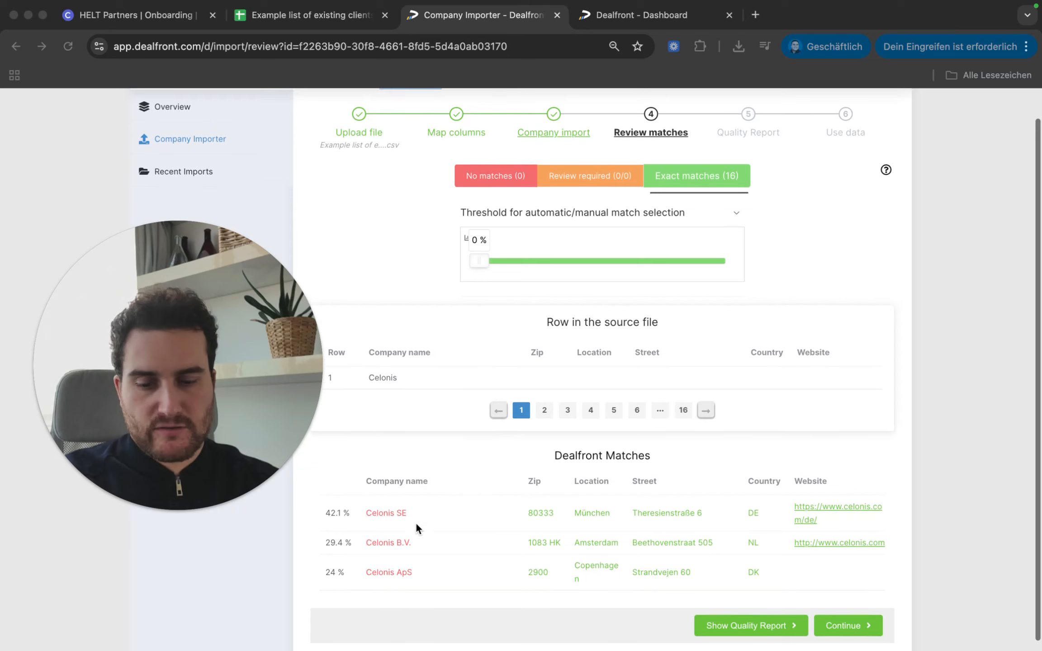
click(546, 408)
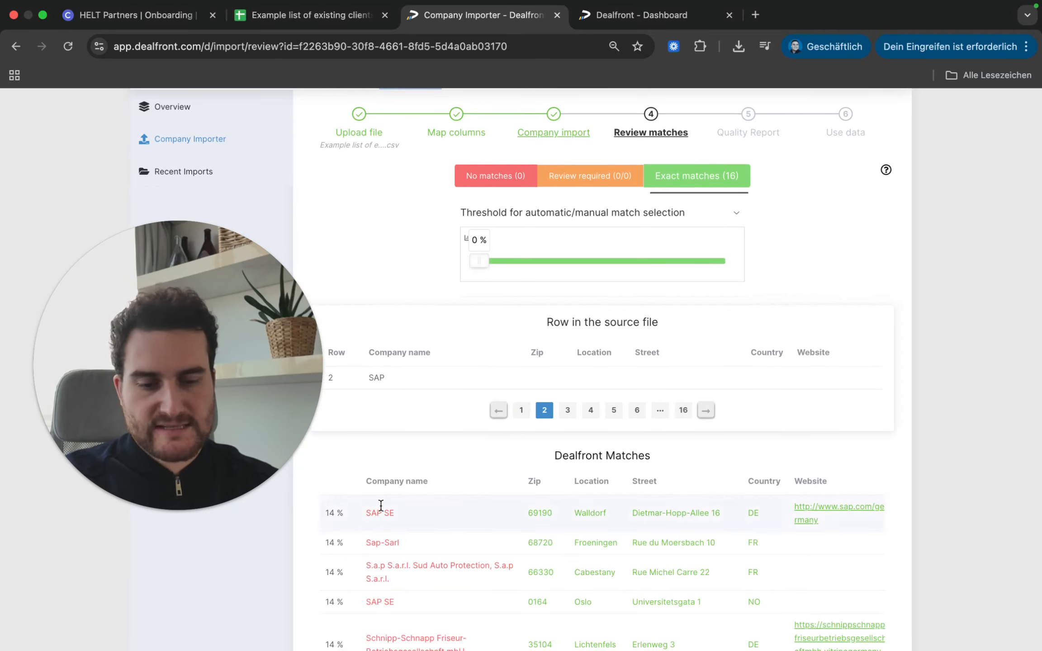
scroll(587, 436, down, 3)
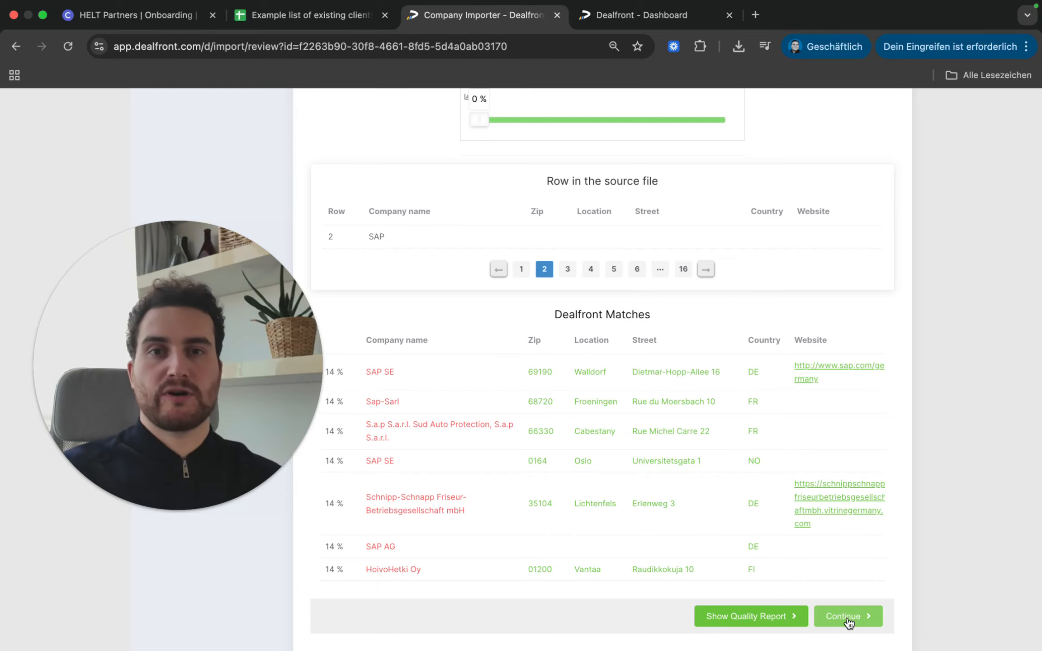
Step: Open the Quality Report and review the legal forms and data analysis charts
click(772, 611)
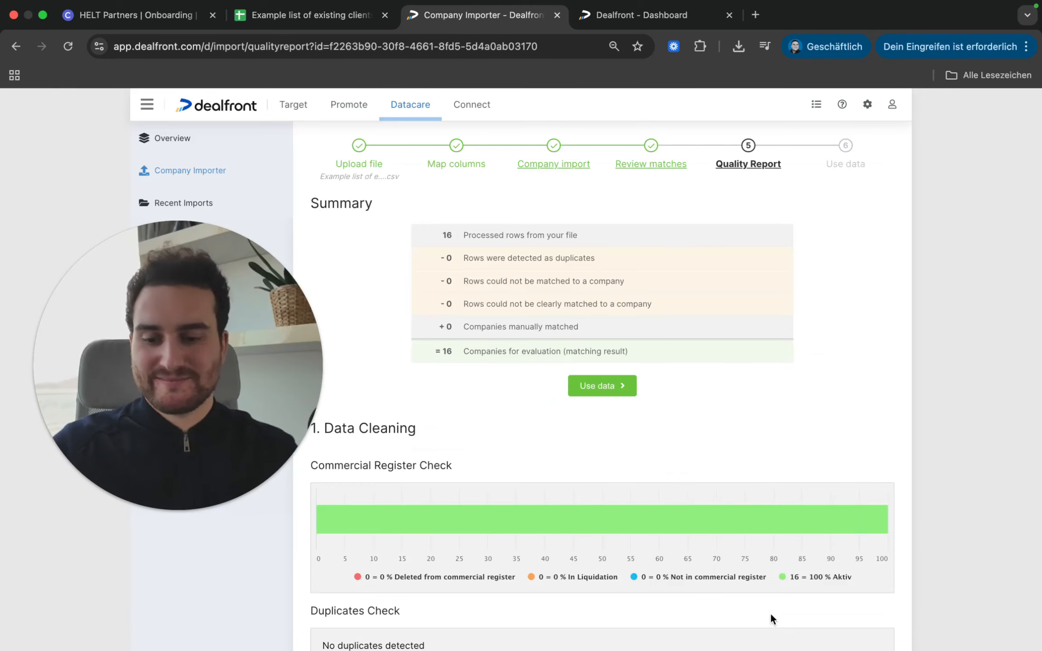
scroll(570, 350, down, 10)
scroll(569, 356, down, 2)
mouse_move(400, 180)
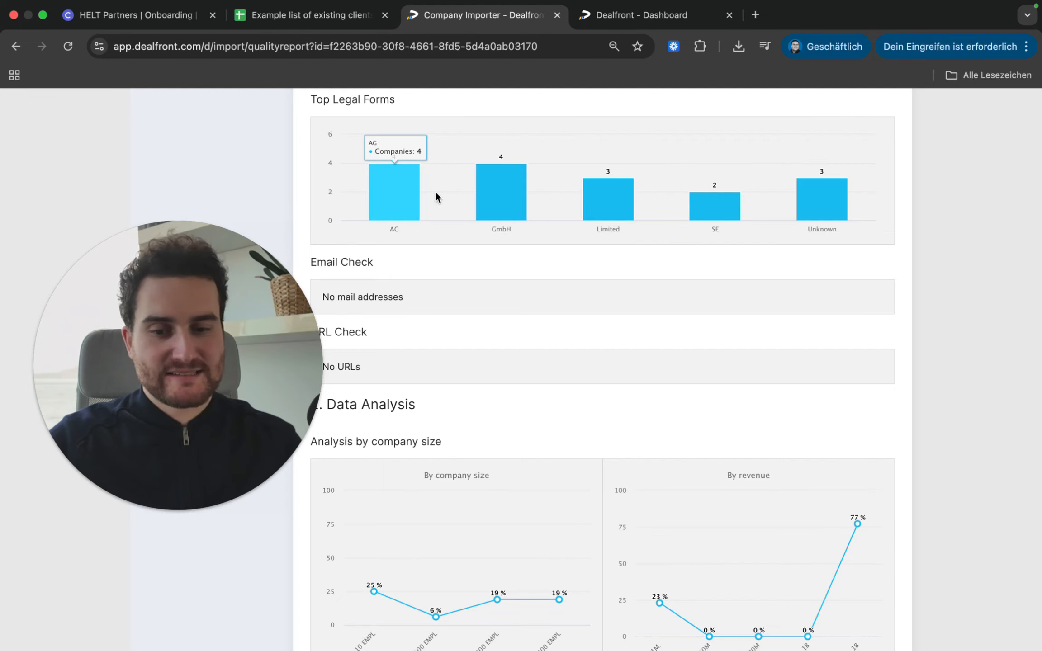
mouse_move(621, 221)
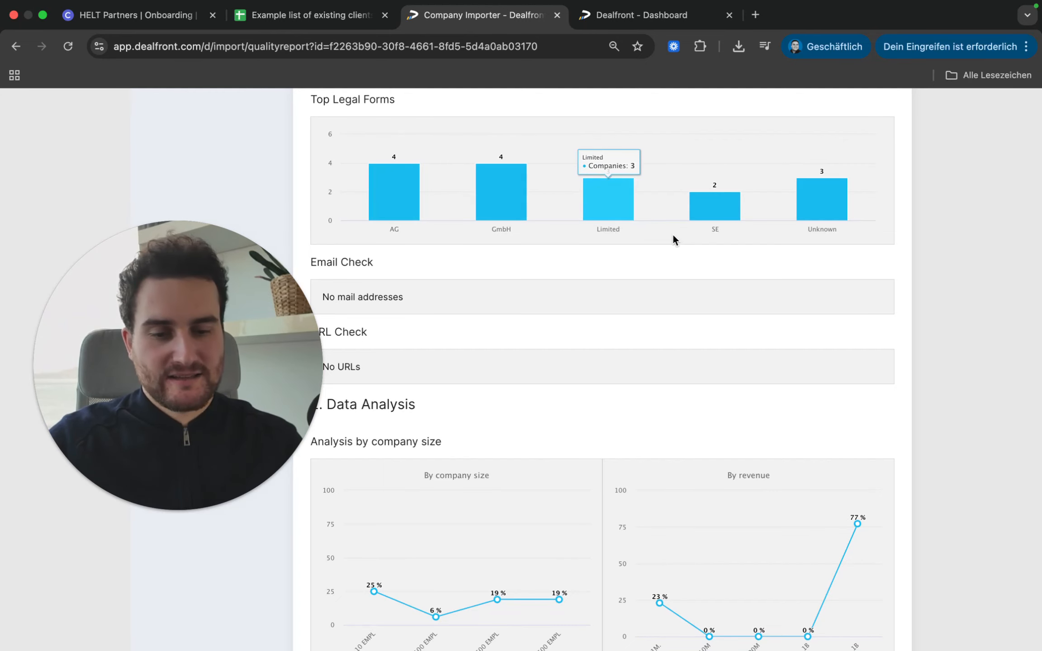
scroll(672, 234, down, 12)
mouse_move(678, 254)
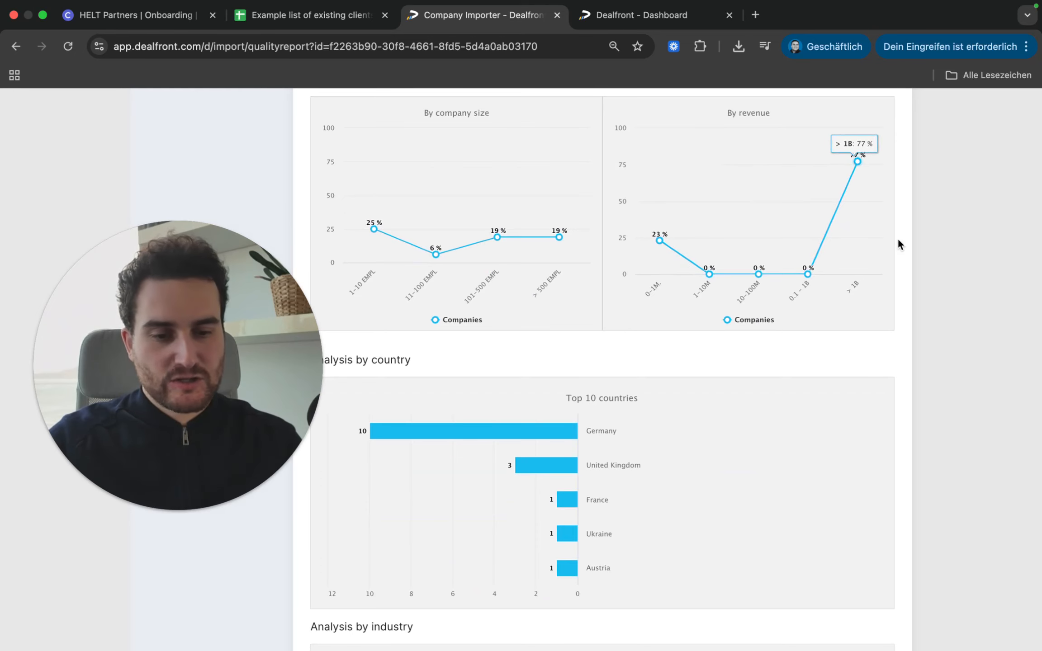
scroll(814, 240, up, 3)
mouse_move(814, 240)
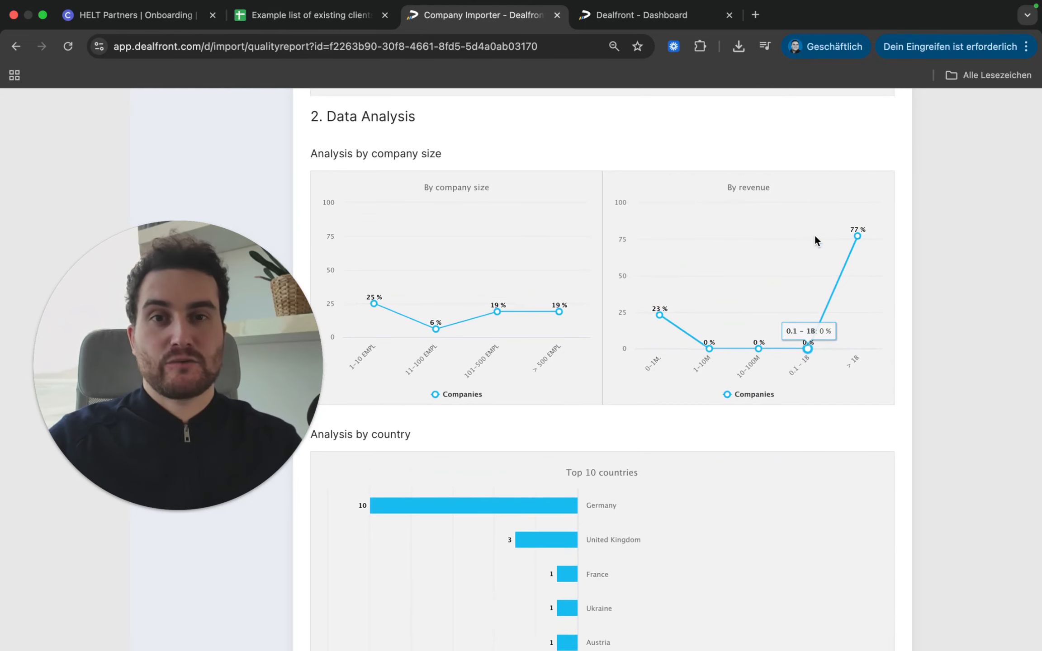
mouse_move(865, 250)
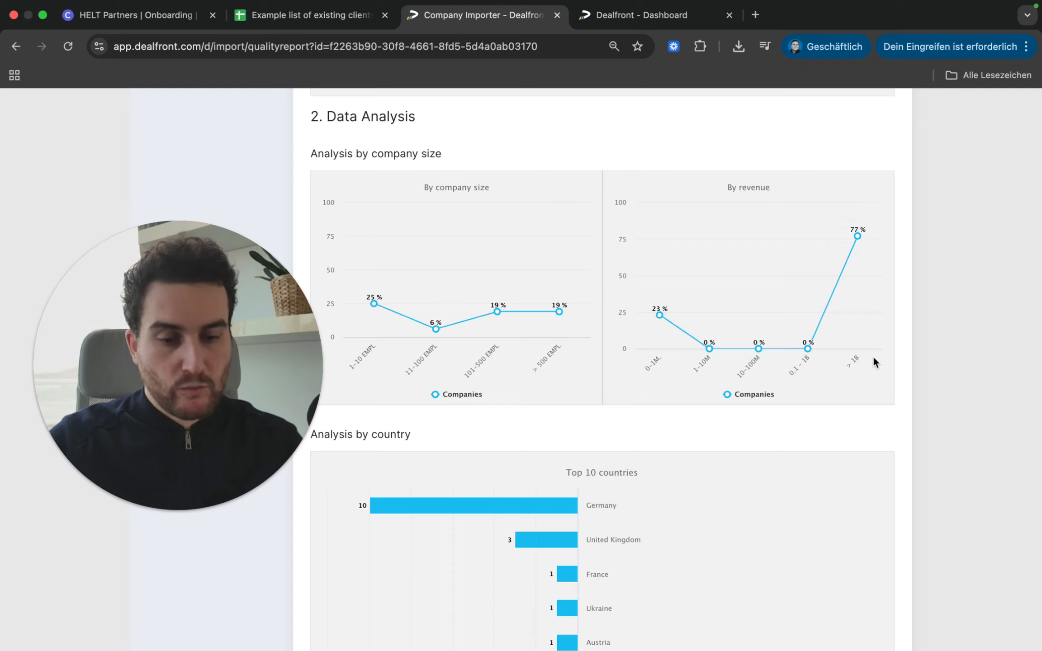
mouse_move(851, 323)
Step: Scroll further through the report down to the Fillrate Check
scroll(700, 416, down, 6)
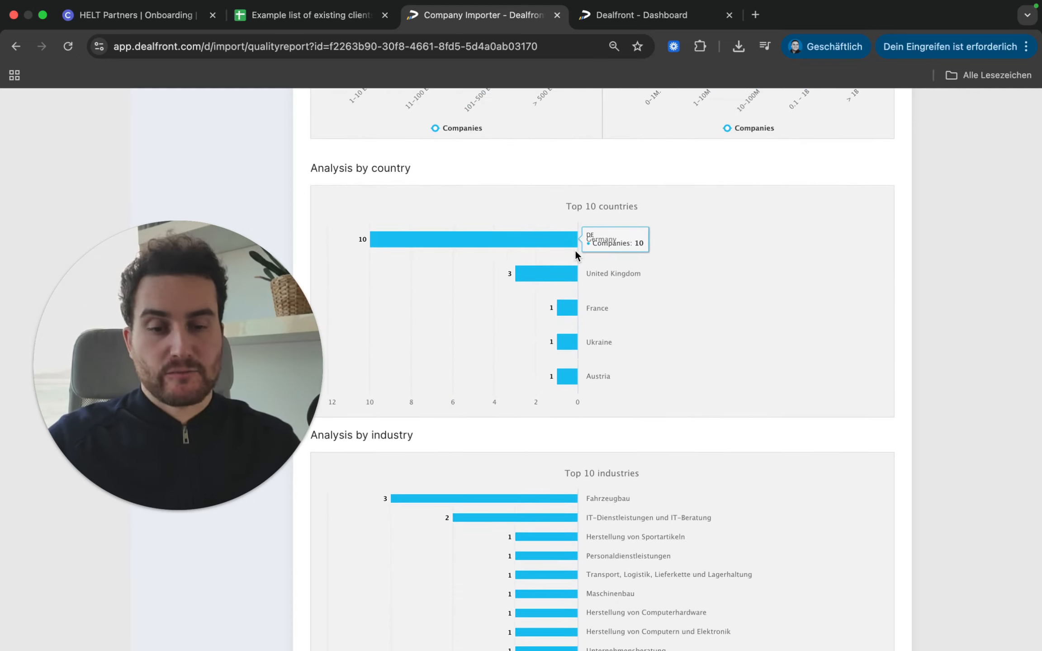
scroll(604, 240, down, 3)
scroll(628, 380, down, 2)
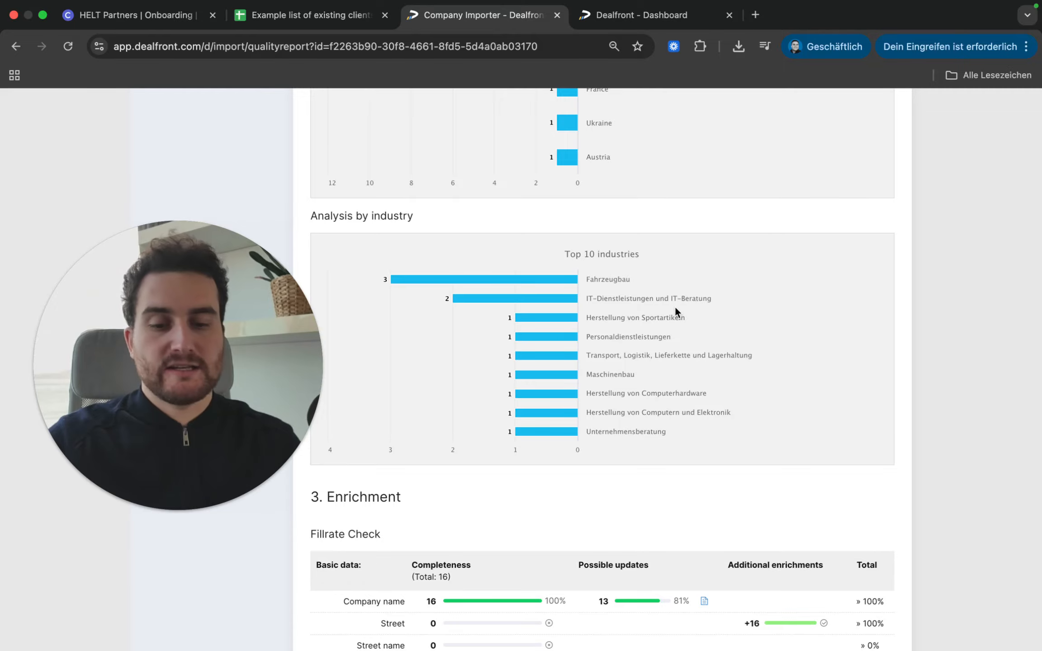
scroll(631, 312, down, 8)
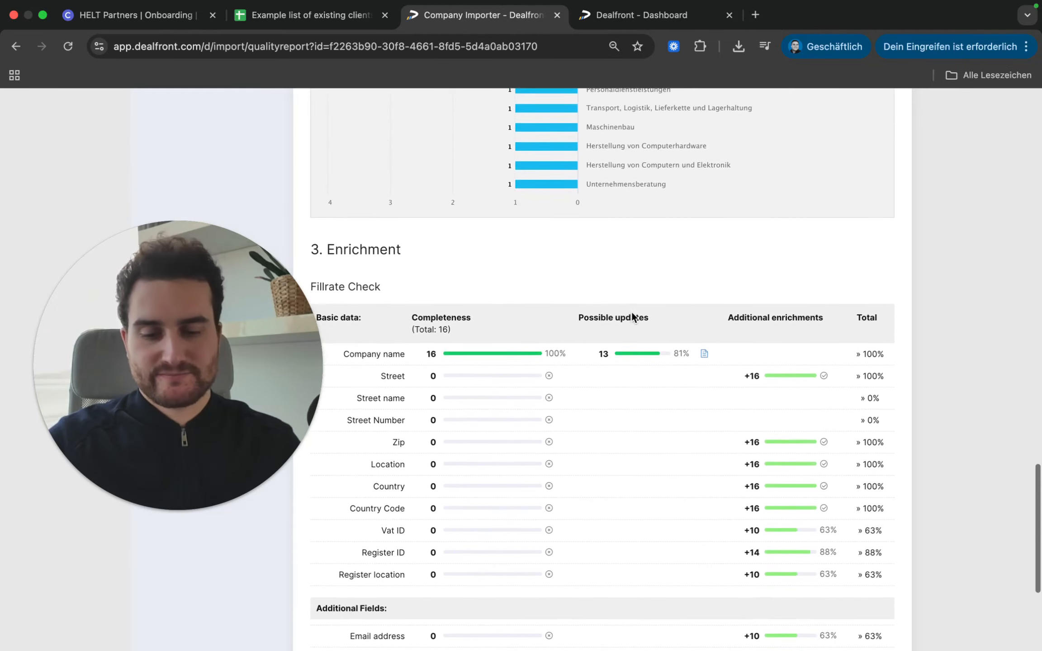
scroll(631, 312, down, 3)
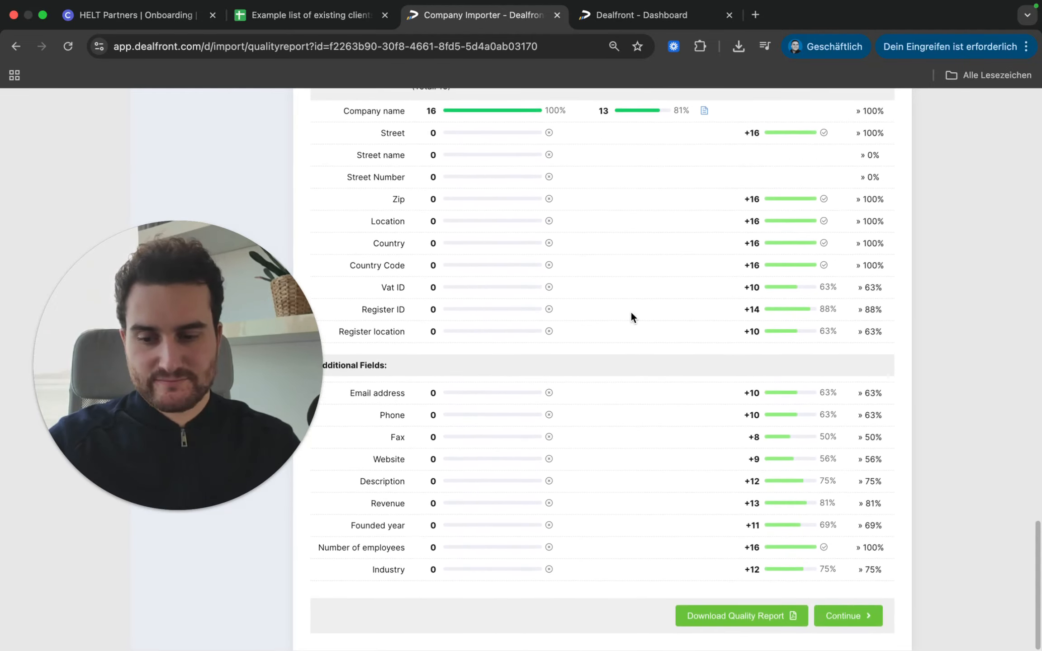
scroll(631, 317, up, 20)
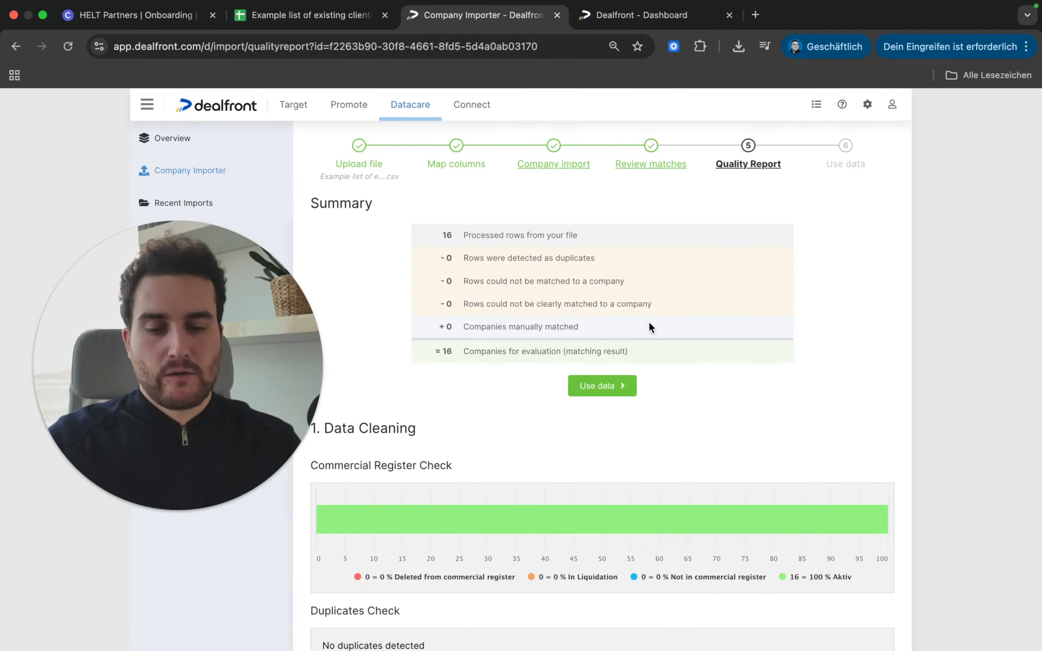
Step: Use the matched data and continue with Add to list into the DATACARE Import dialog
click(596, 388)
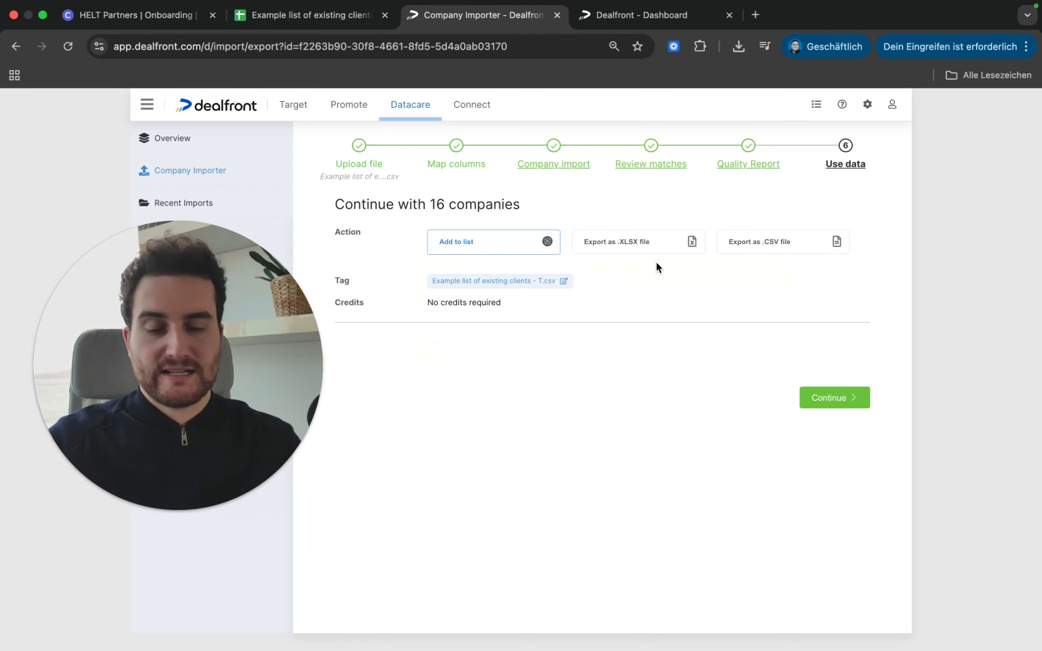
click(827, 394)
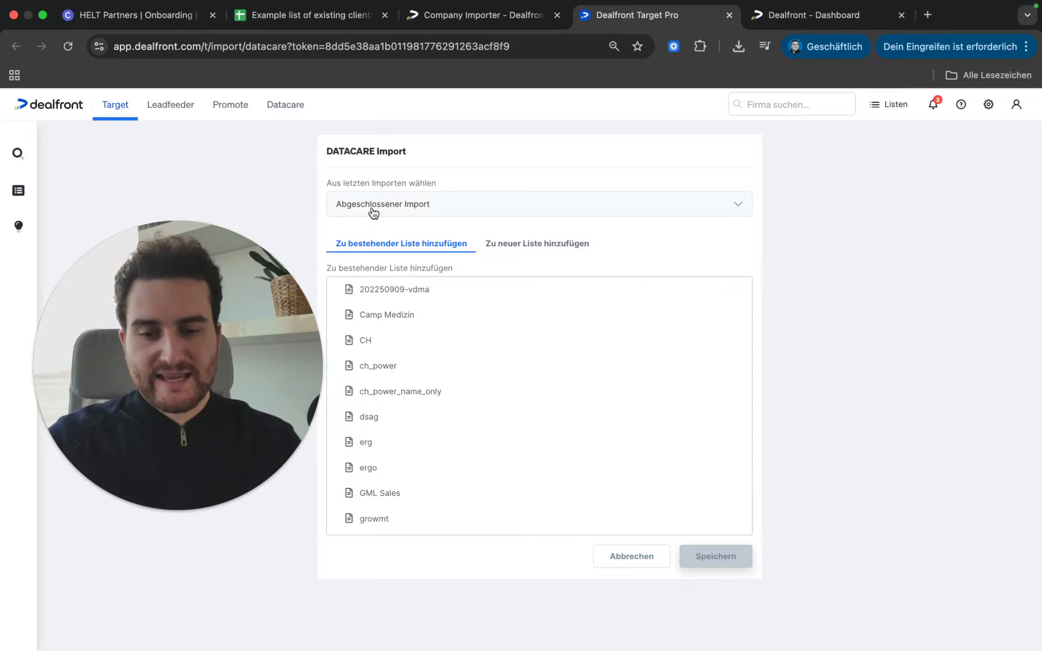
Step: Choose 'Zu neuer Liste hinzufügen' and name the new list 'ExampleExistingClients'
click(527, 247)
click(442, 296)
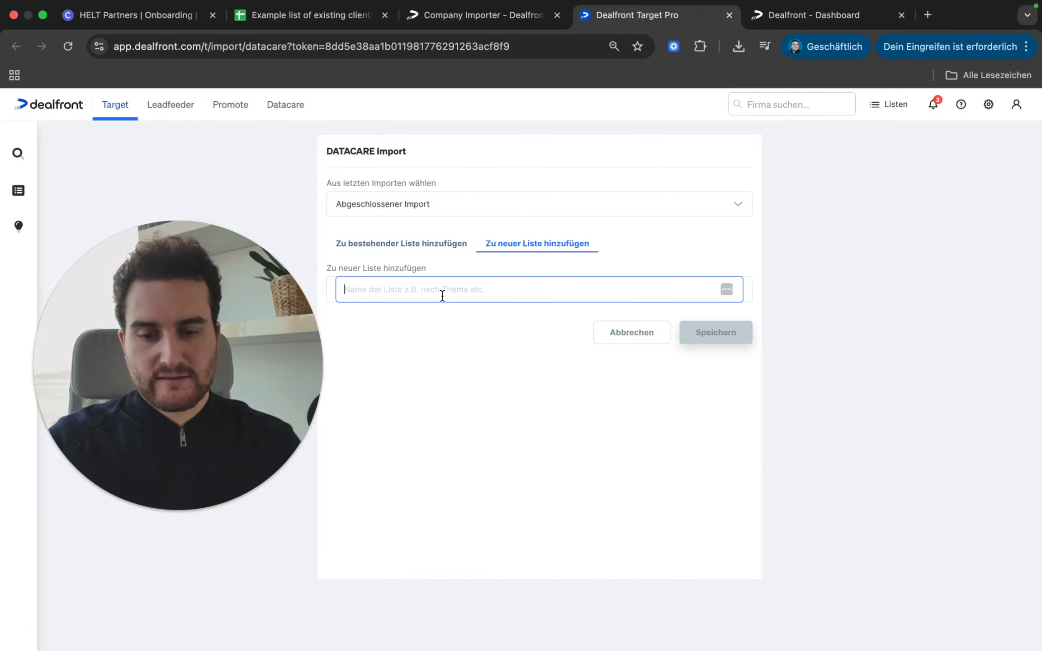
text(Example)
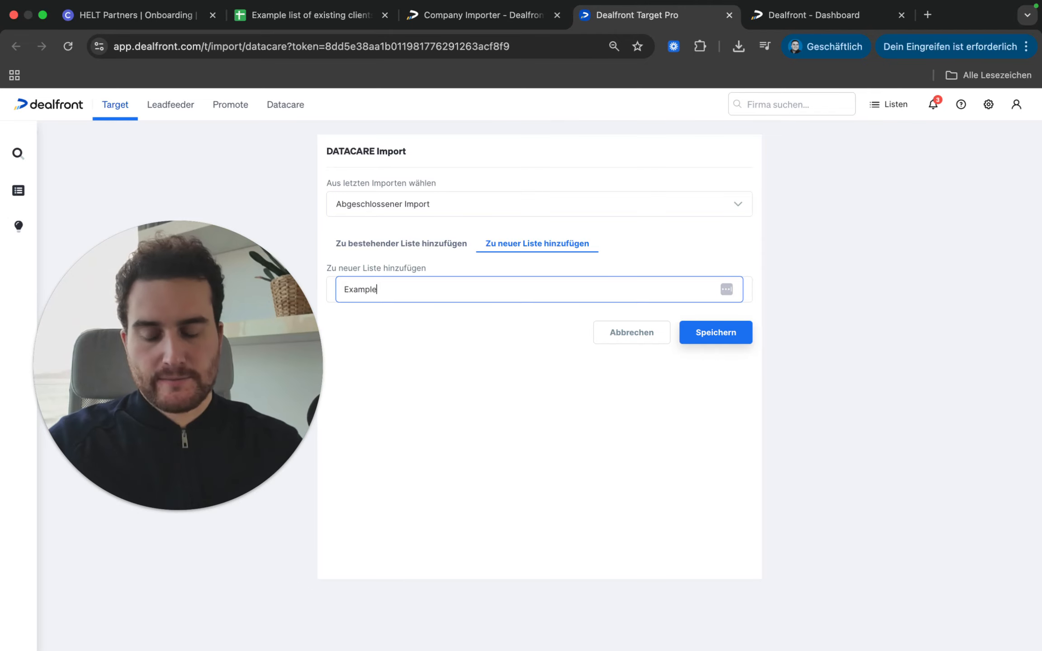
text(ExistingClients)
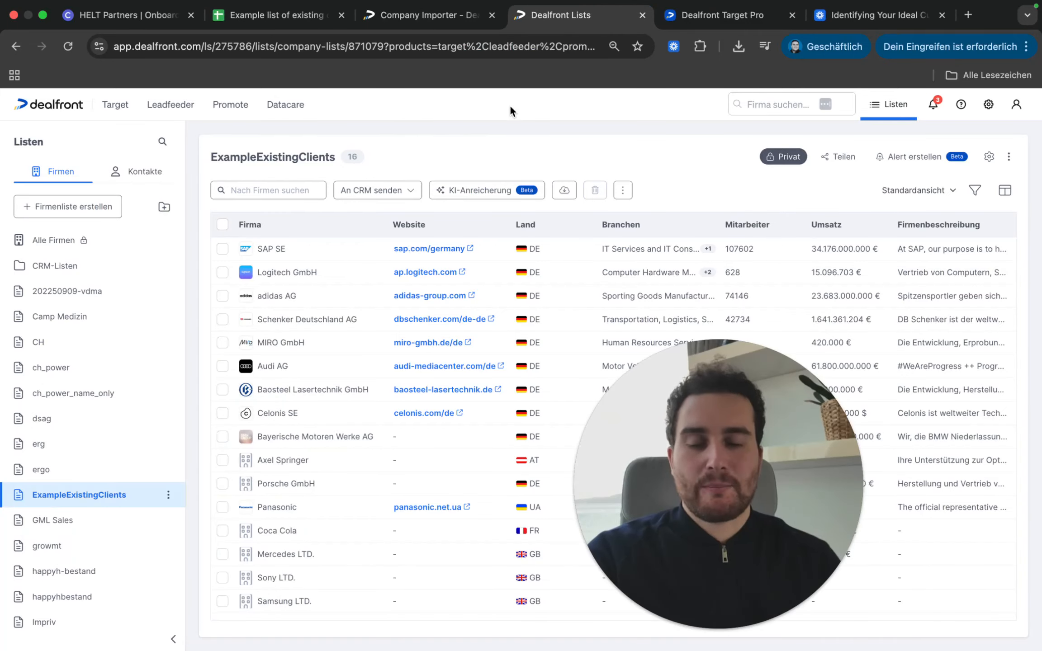
Step: Open the Standardexport sheet in the client spreadsheet and scroll across its exported columns
click(286, 16)
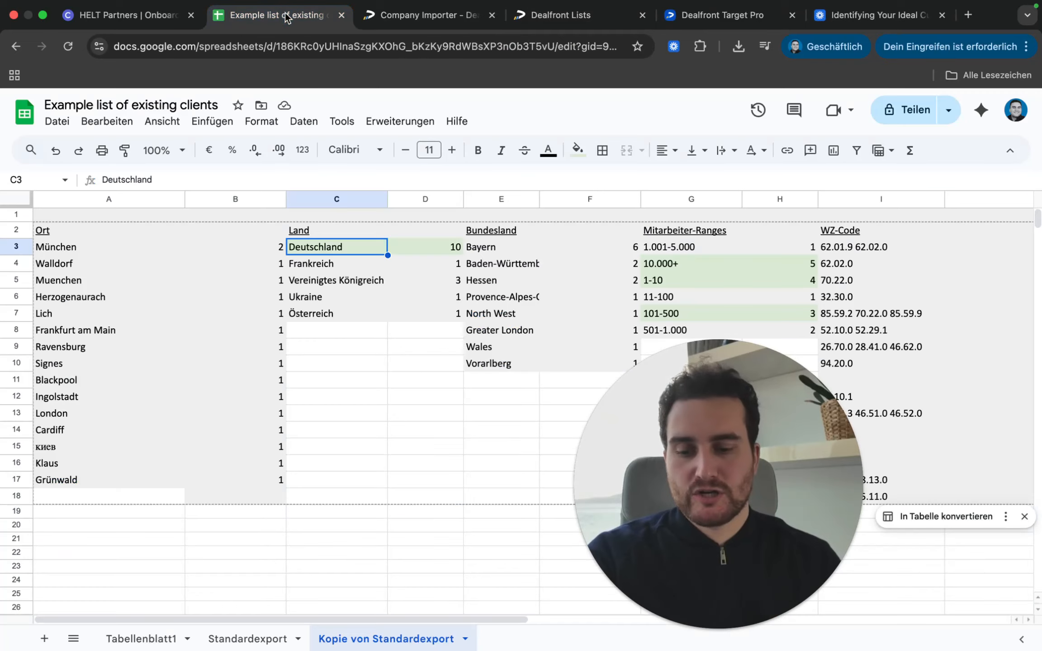
click(246, 639)
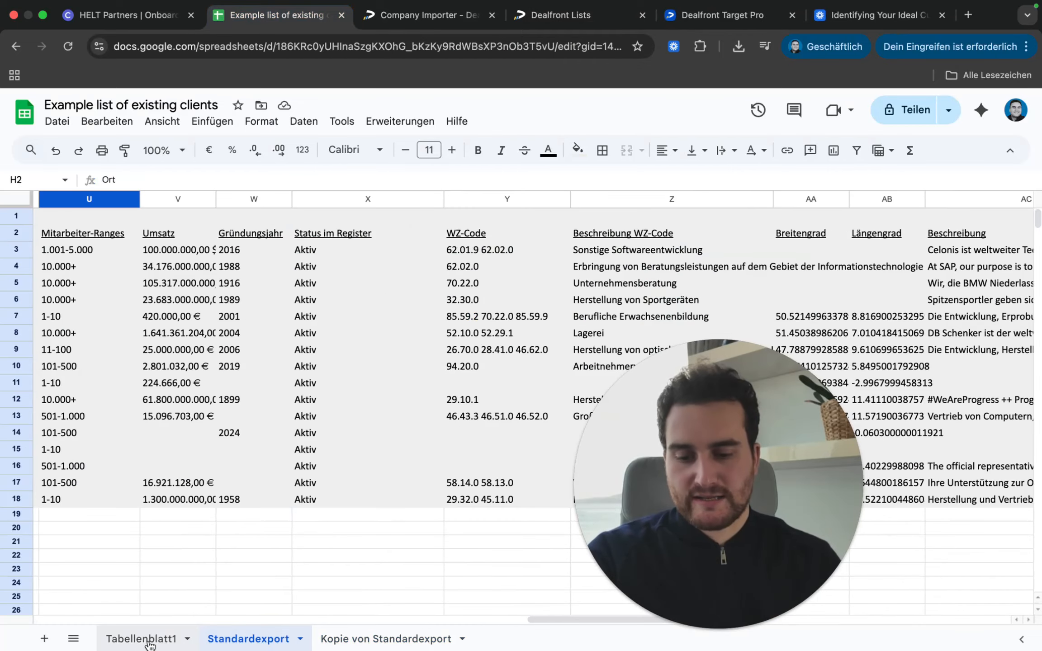
scroll(99, 271, left, 15)
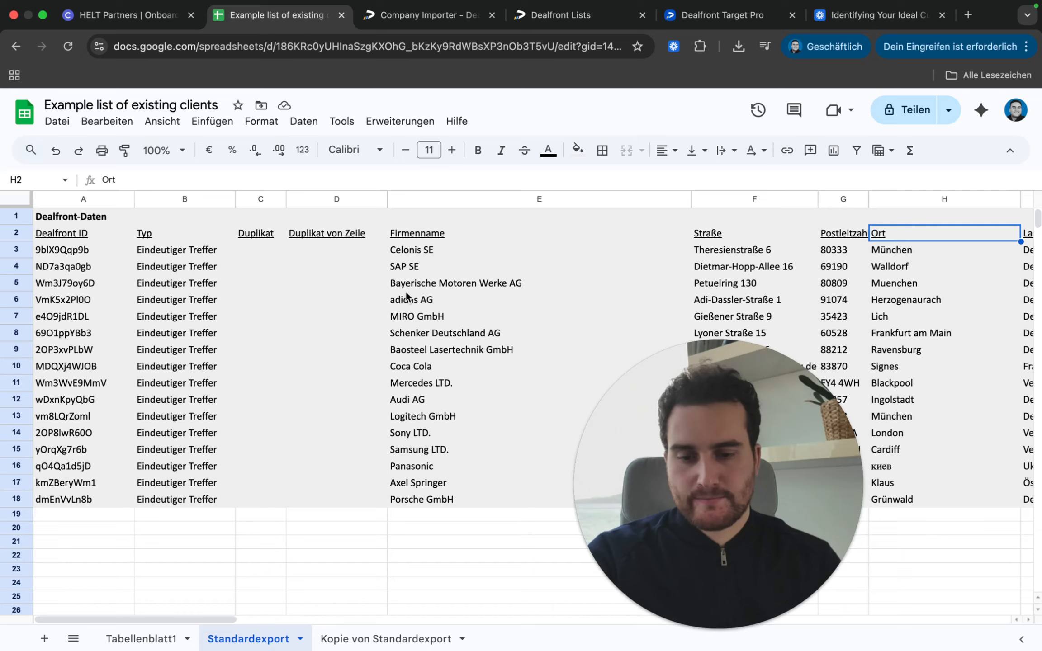
drag(409, 250, 409, 483)
scroll(585, 279, right, 5)
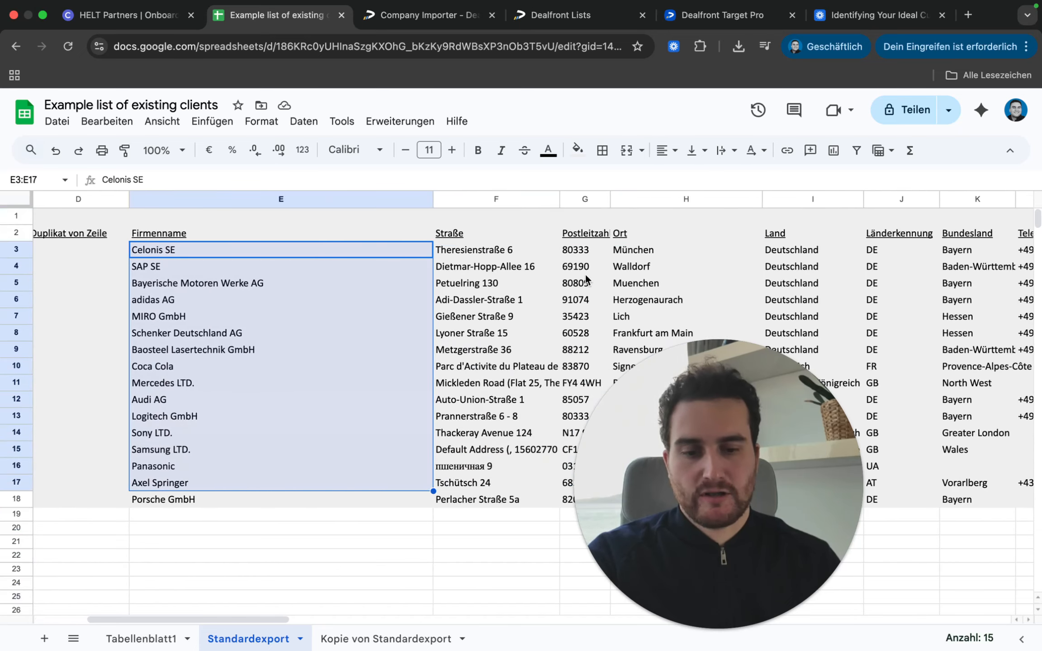
scroll(638, 270, right, 8)
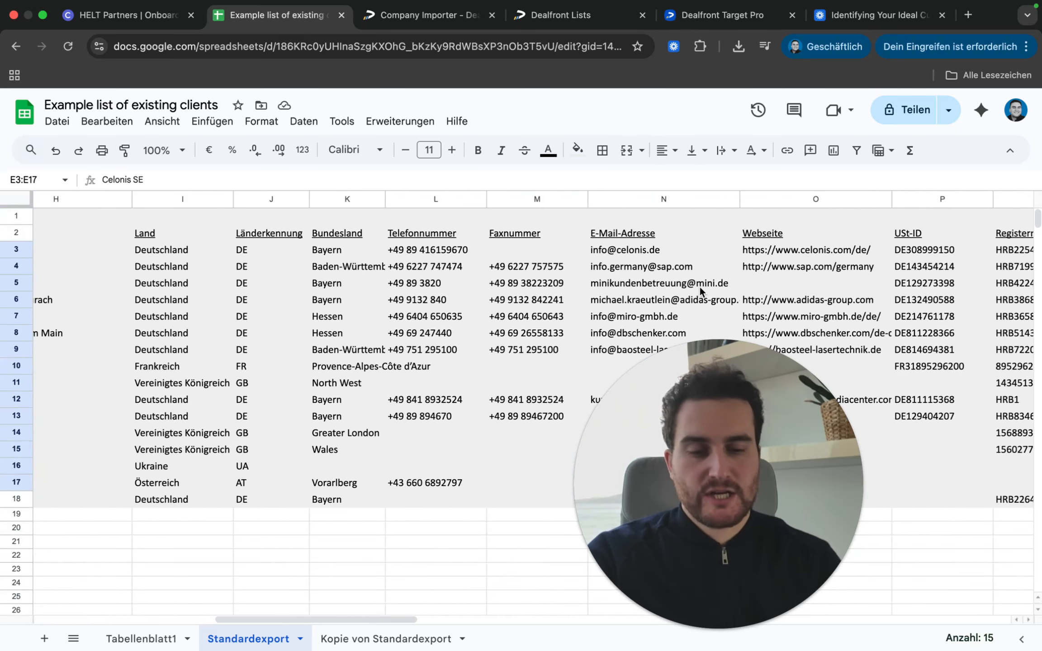
scroll(699, 287, right, 10)
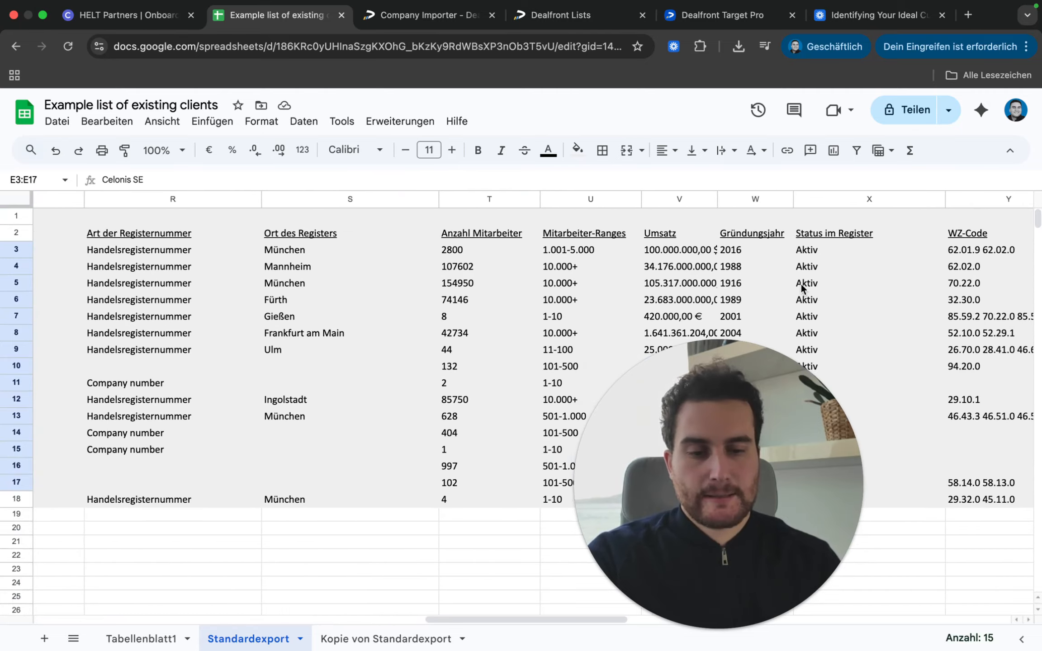
scroll(800, 285, right, 8)
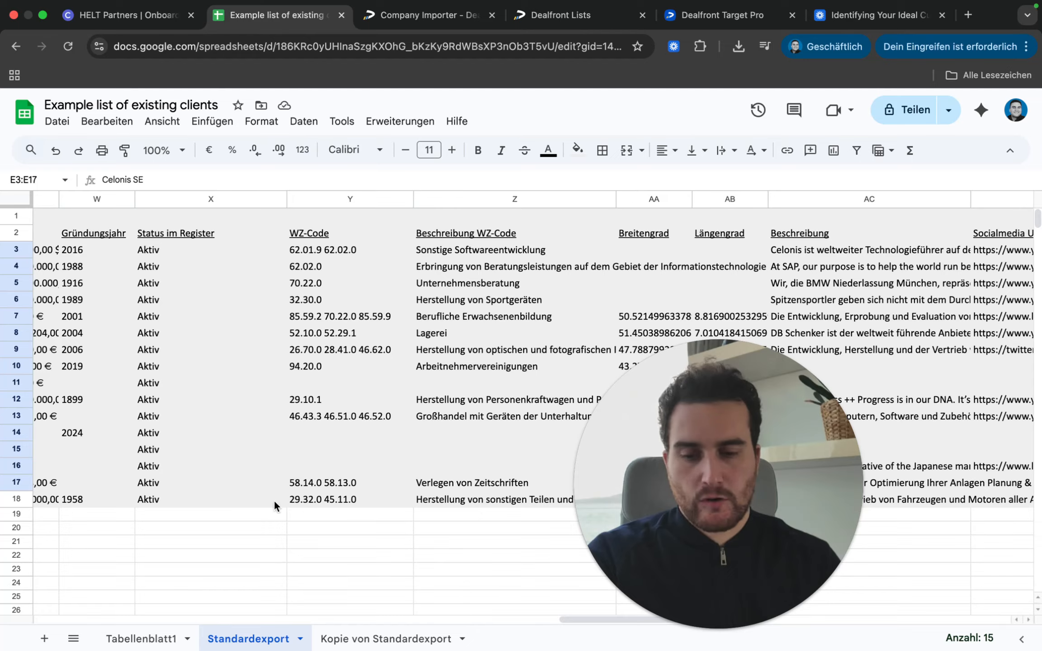
click(299, 639)
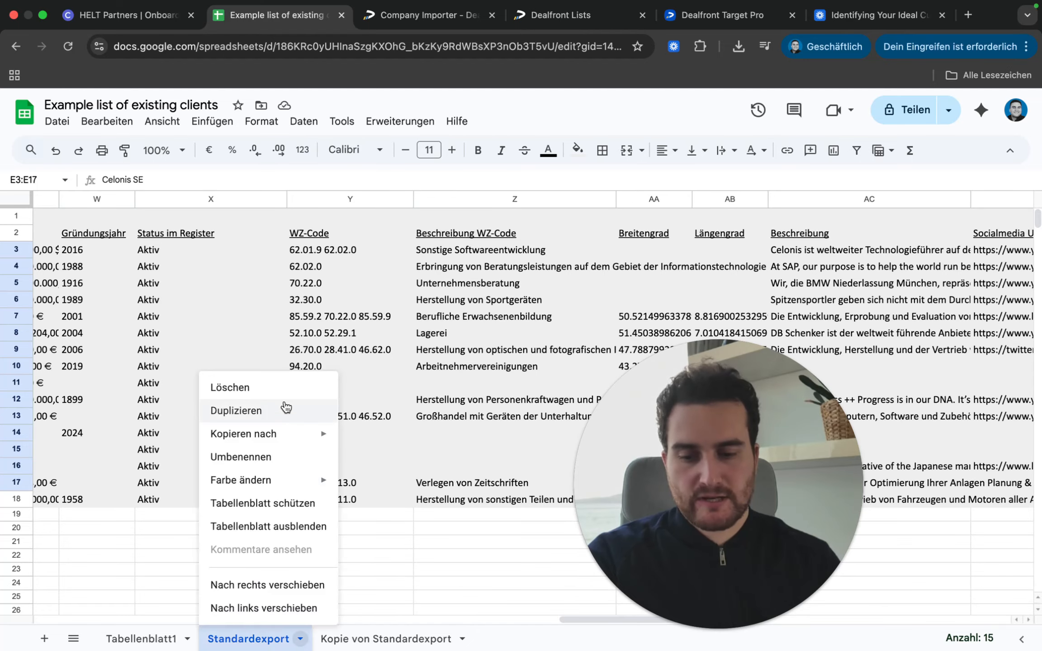
click(429, 479)
Step: Highlight export columns and select the first company's phone number
scroll(327, 281, left, 10)
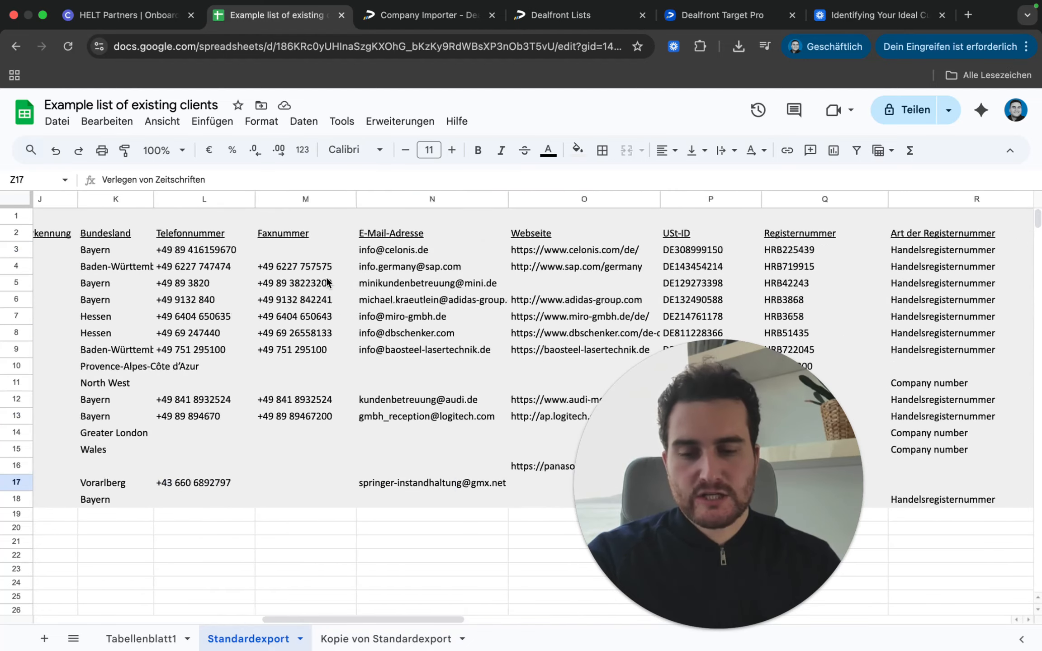
scroll(327, 281, left, 2)
drag(272, 233, 258, 357)
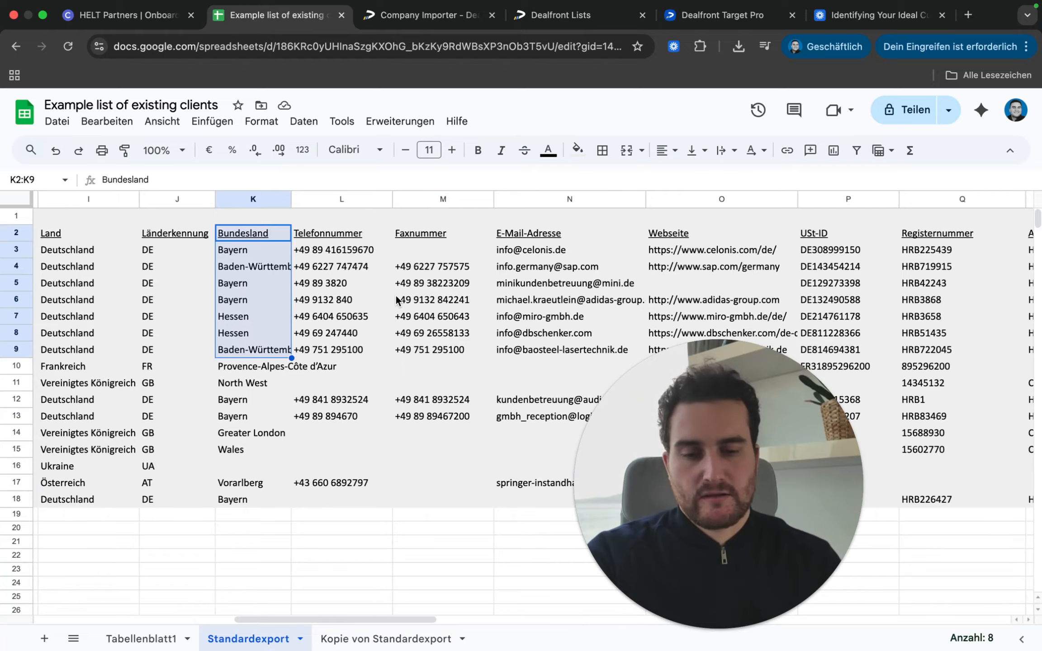
scroll(397, 299, left, 4)
scroll(239, 293, left, 2)
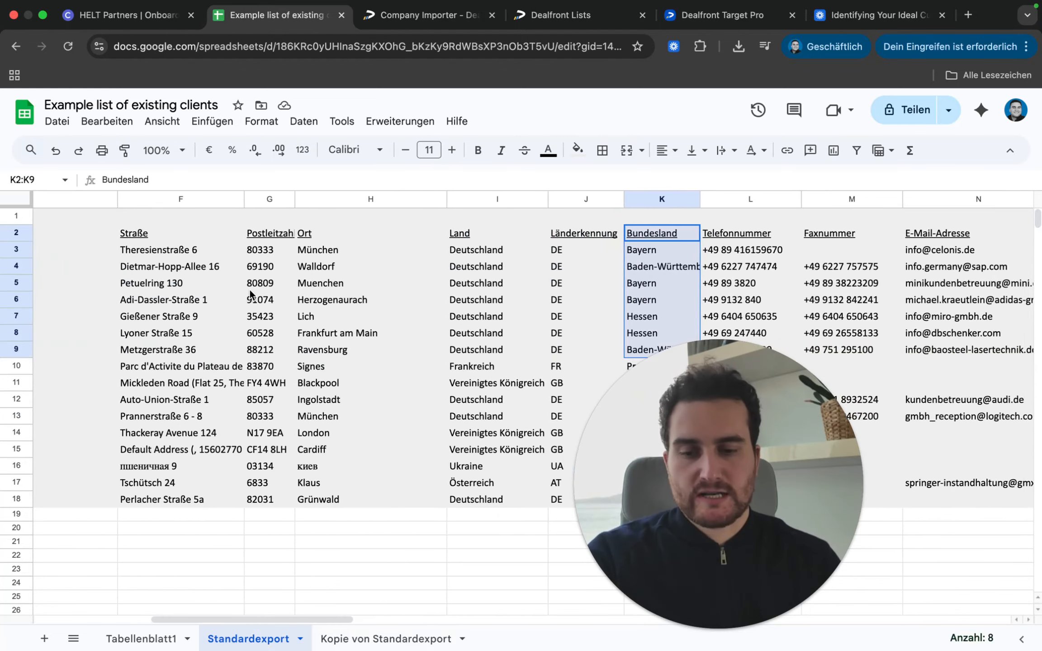
drag(407, 232, 406, 423)
scroll(405, 423, right, 4)
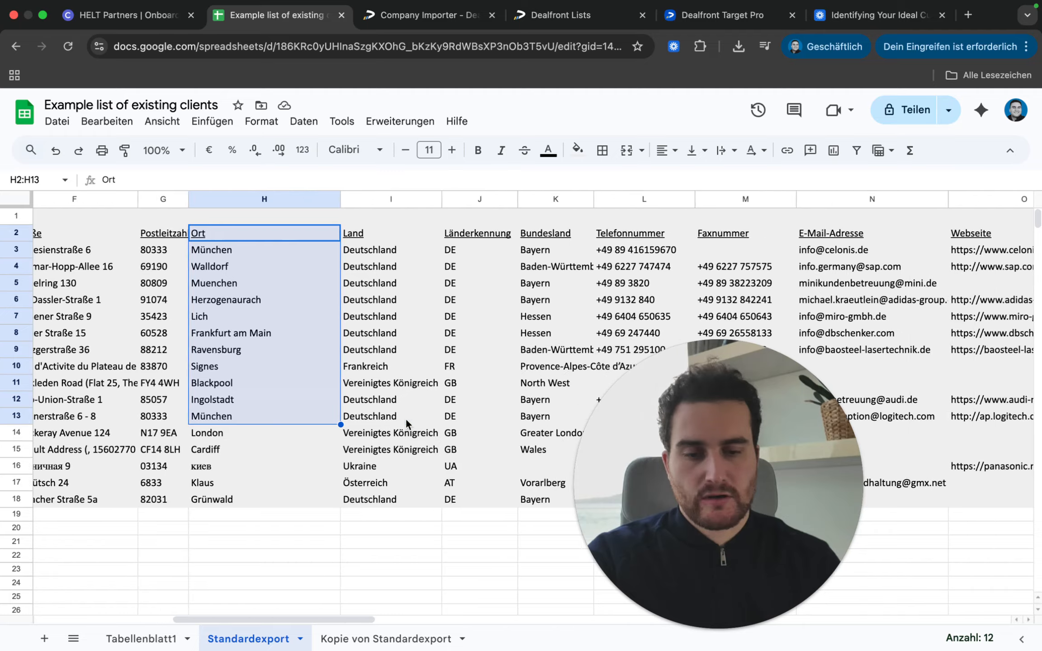
click(566, 253)
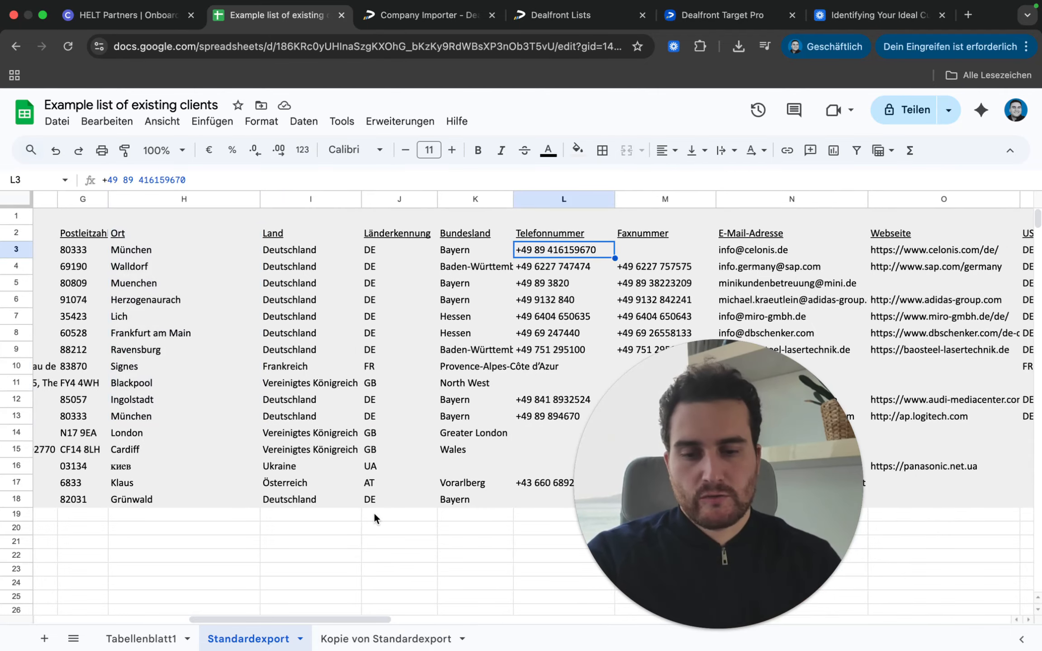
scroll(312, 428, left, 10)
scroll(450, 332, right, 10)
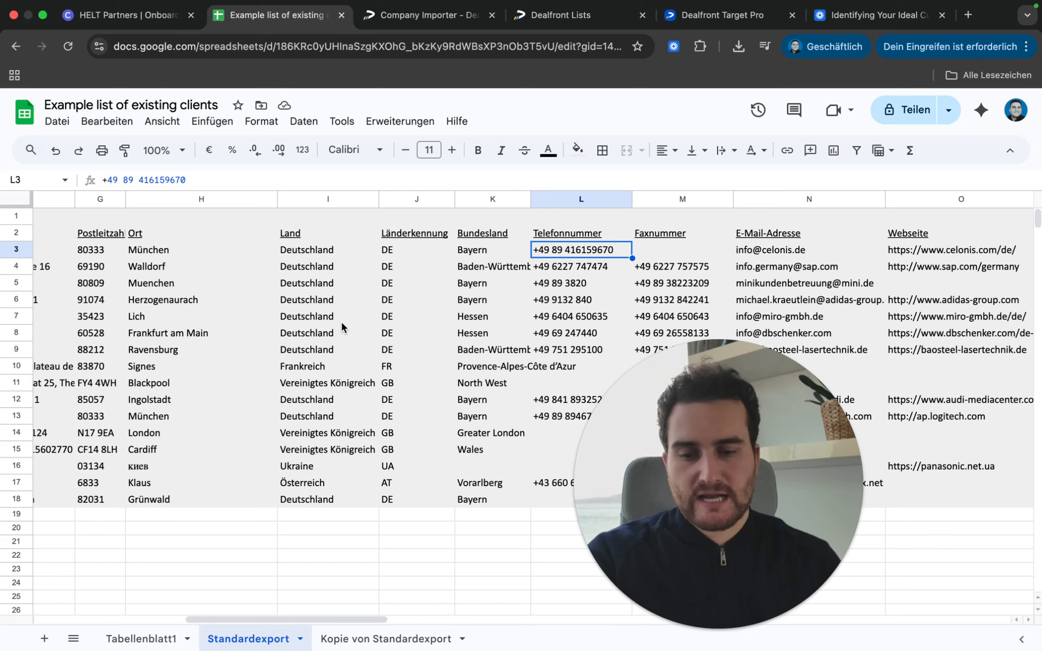
Step: Select example values: Deutschland, Baden-Württemberg, and the 1.001-5.000 employee range
click(310, 271)
click(470, 260)
scroll(496, 266, right, 10)
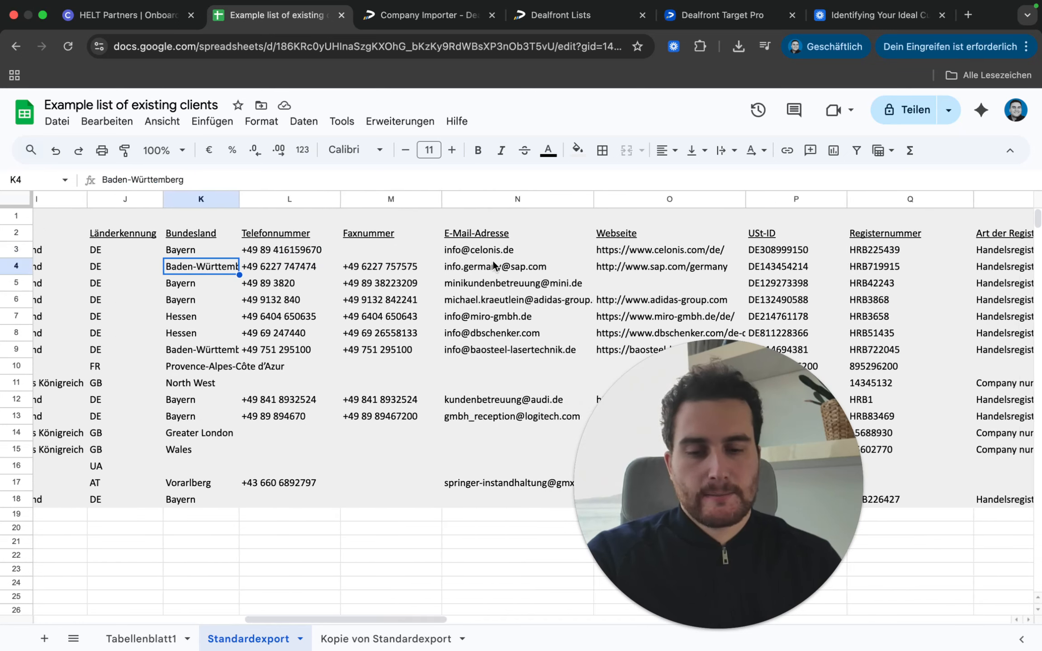
scroll(615, 267, right, 10)
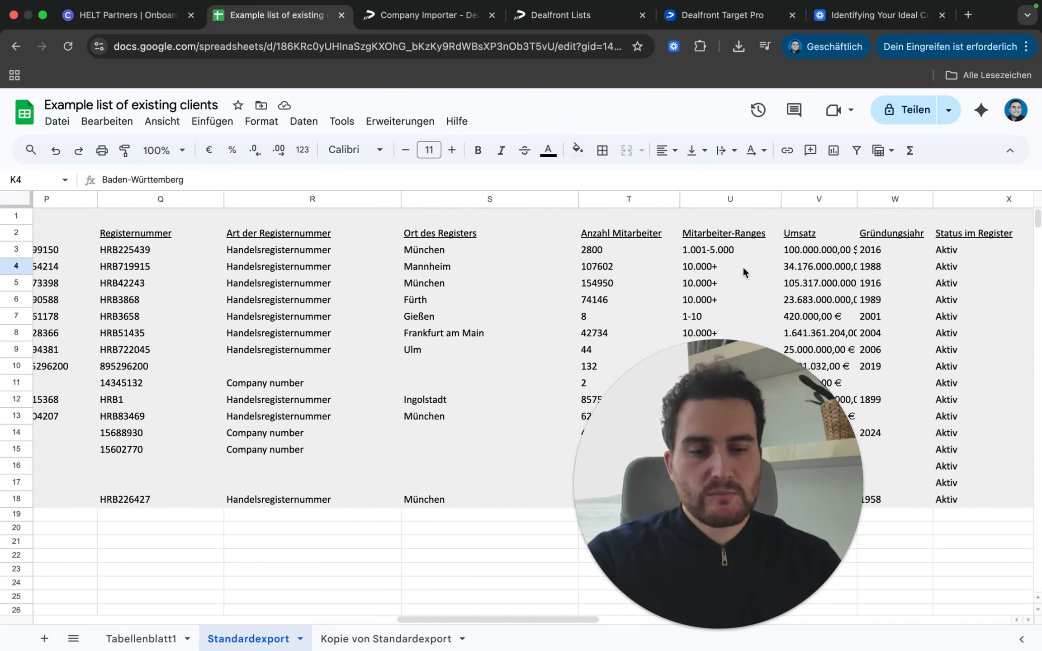
click(479, 250)
scroll(498, 253, right, 5)
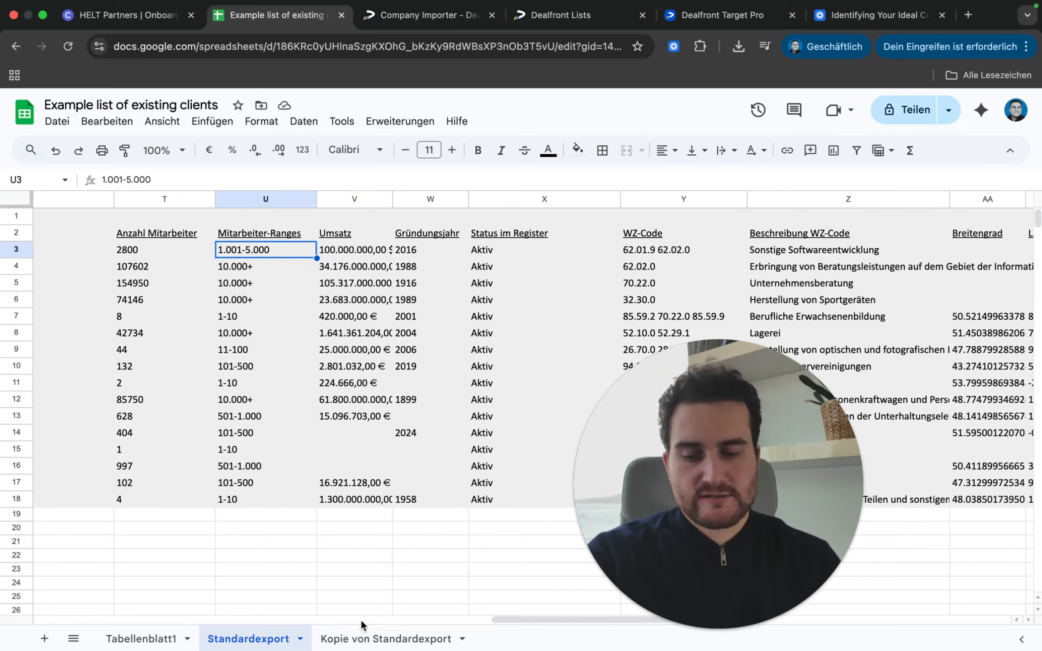
Step: On Kopie von Standardexport, reveal D3's ZÄHLENWENN formula counting Deutschland 10 times, leaving it unchanged
click(369, 639)
click(430, 246)
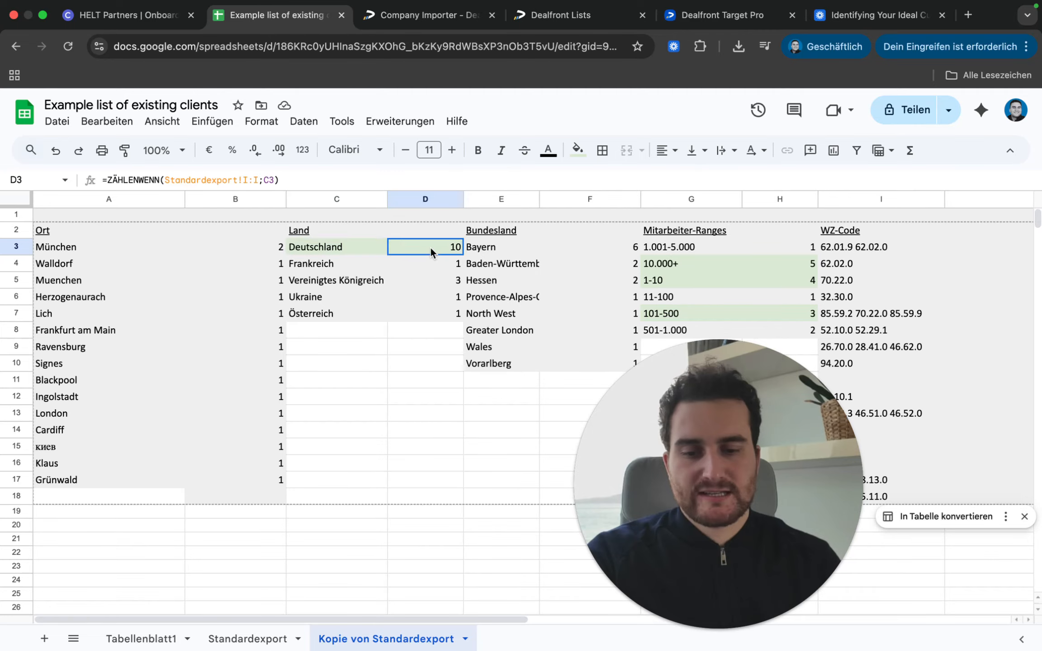
double_click(430, 246)
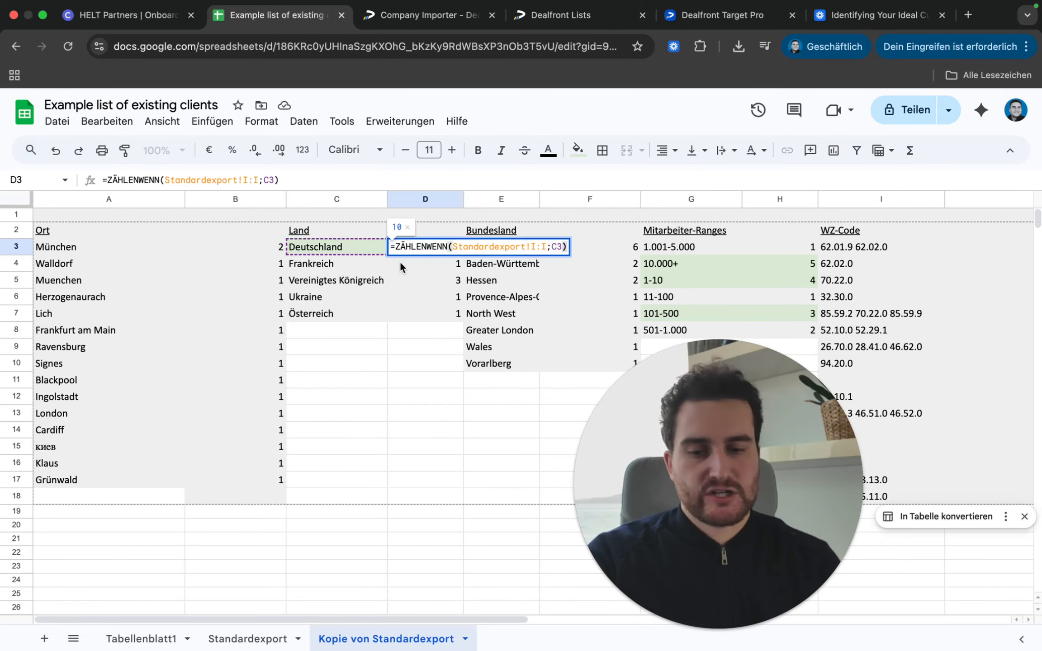
click(441, 292)
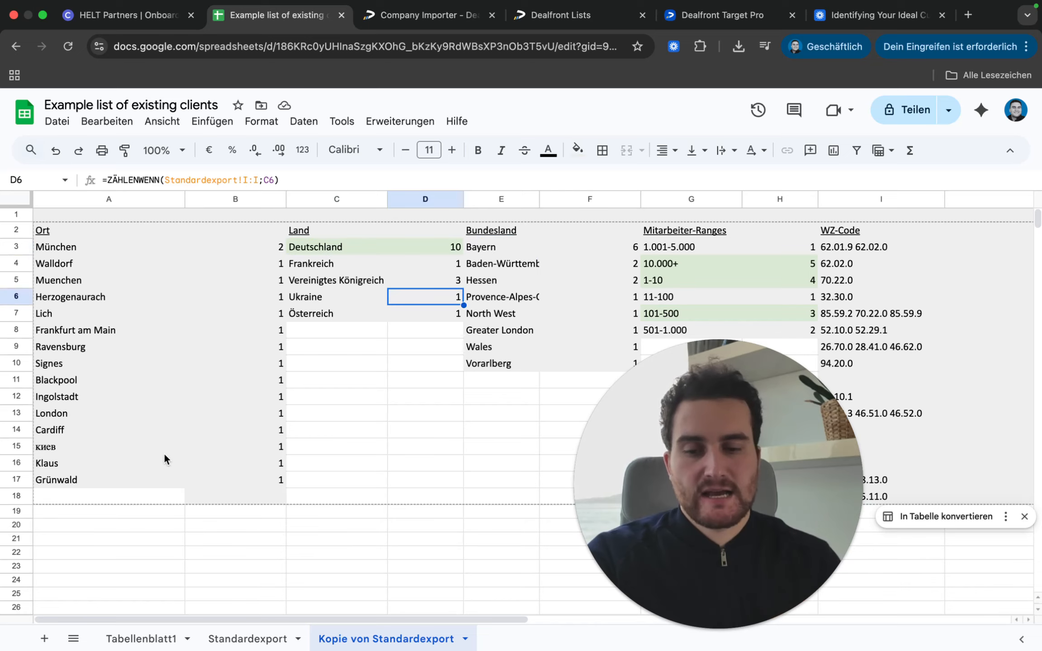
scroll(335, 277, right, 10)
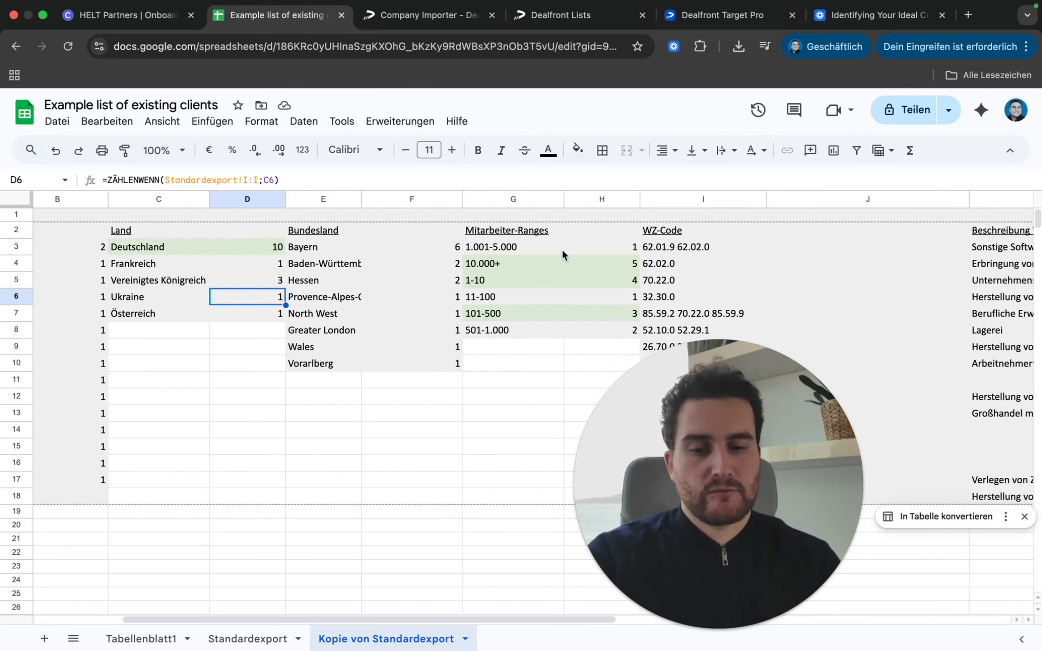
scroll(563, 254, right, 6)
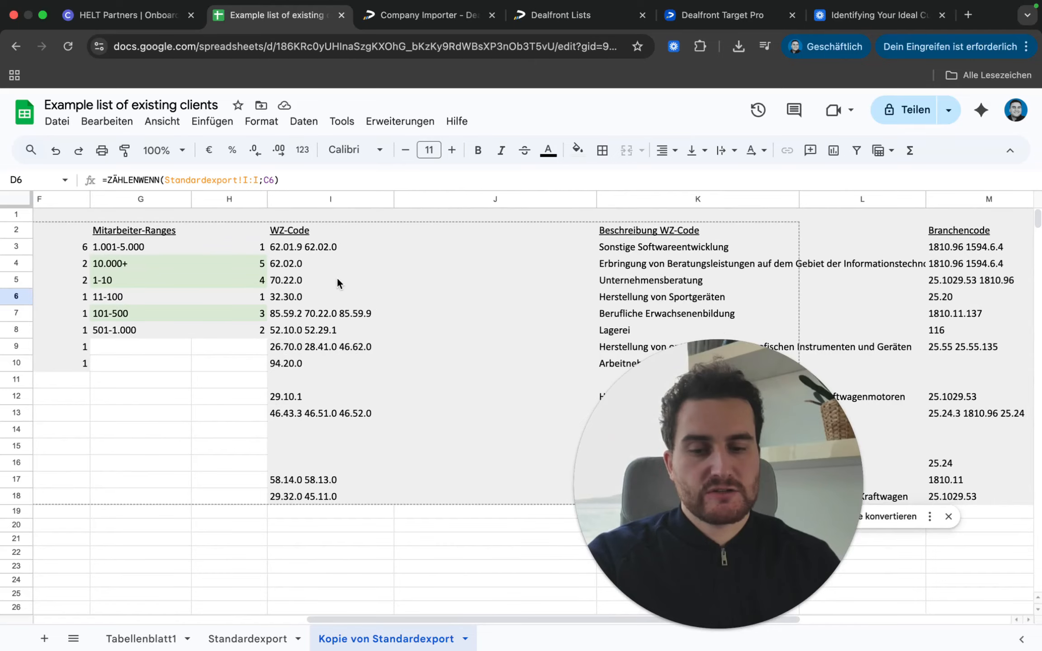
scroll(335, 278, left, 16)
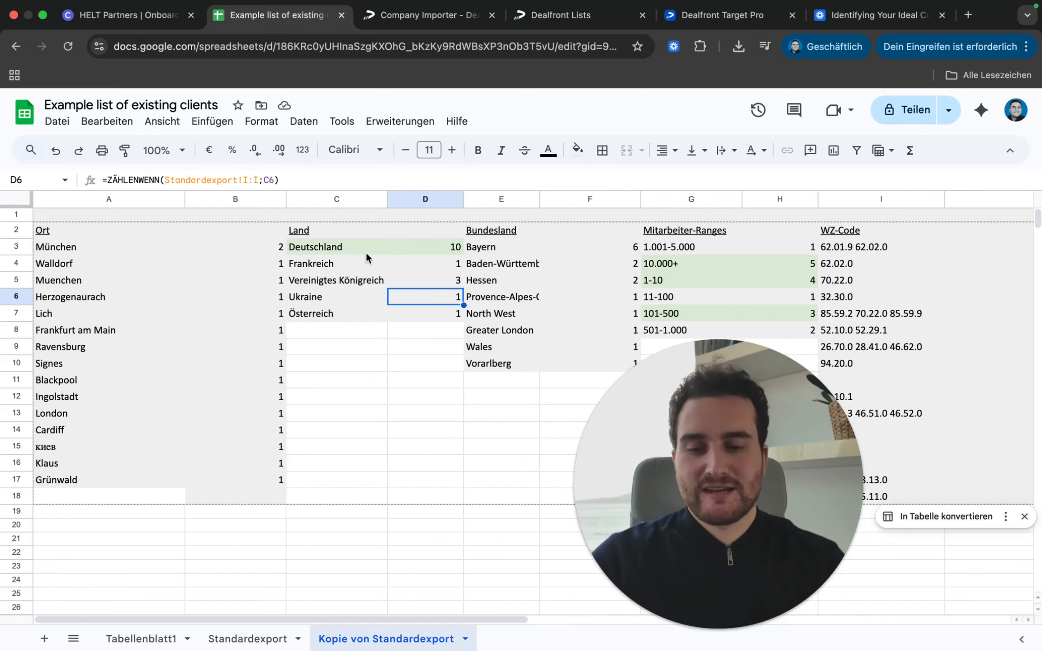
Step: Select the Deutschland country entry and scroll across the industry and employee-range frequency tables
click(329, 249)
drag(328, 246, 398, 246)
scroll(603, 259, right, 6)
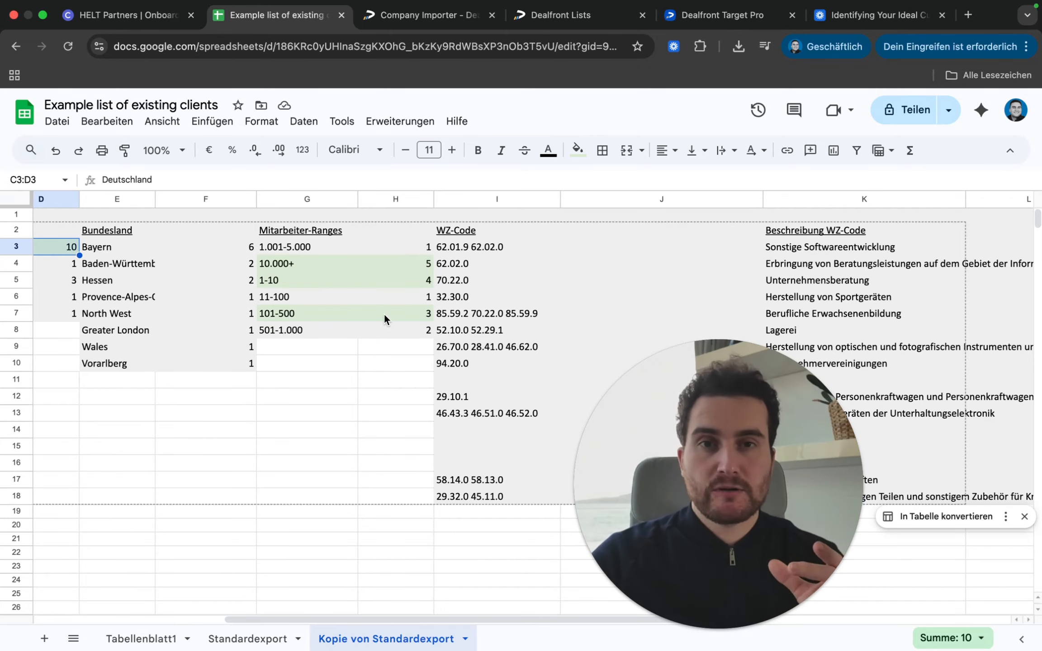
scroll(384, 312, right, 5)
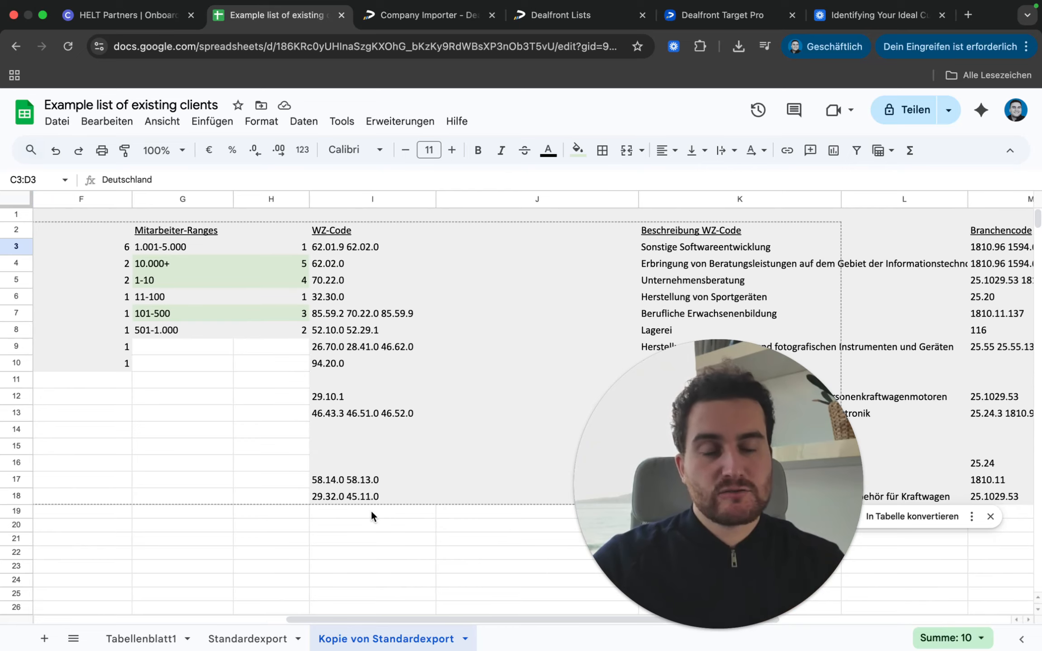
scroll(545, 329, left, 5)
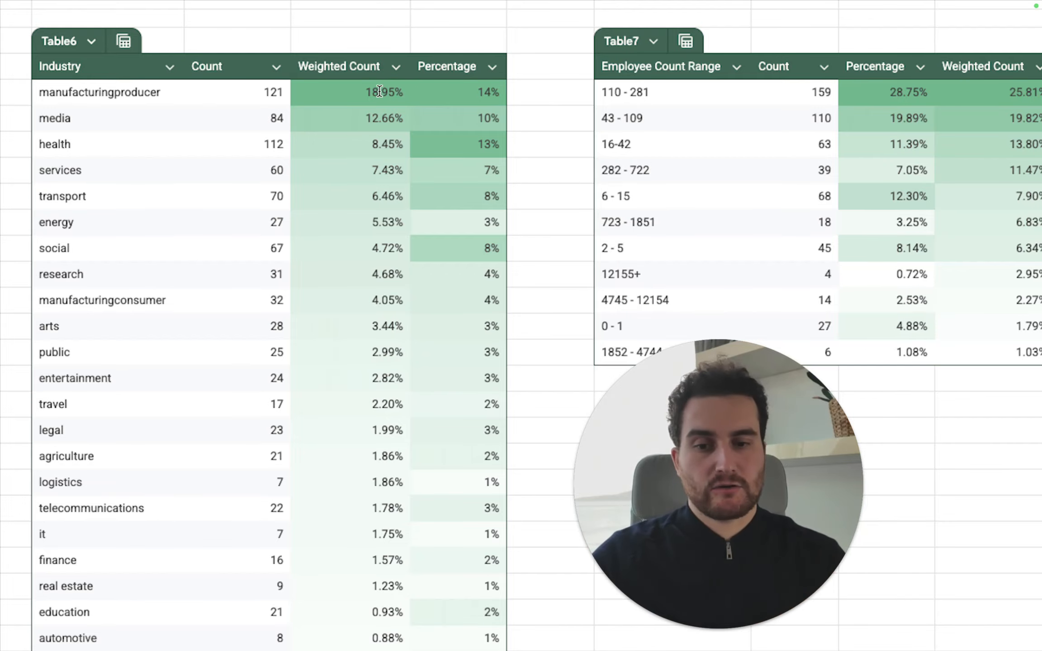
Step: Scroll through the full-screen frequency-table screenshot in Preview, then exit to the lesson's enlarged copy in Chrome
scroll(497, 107, right, 10)
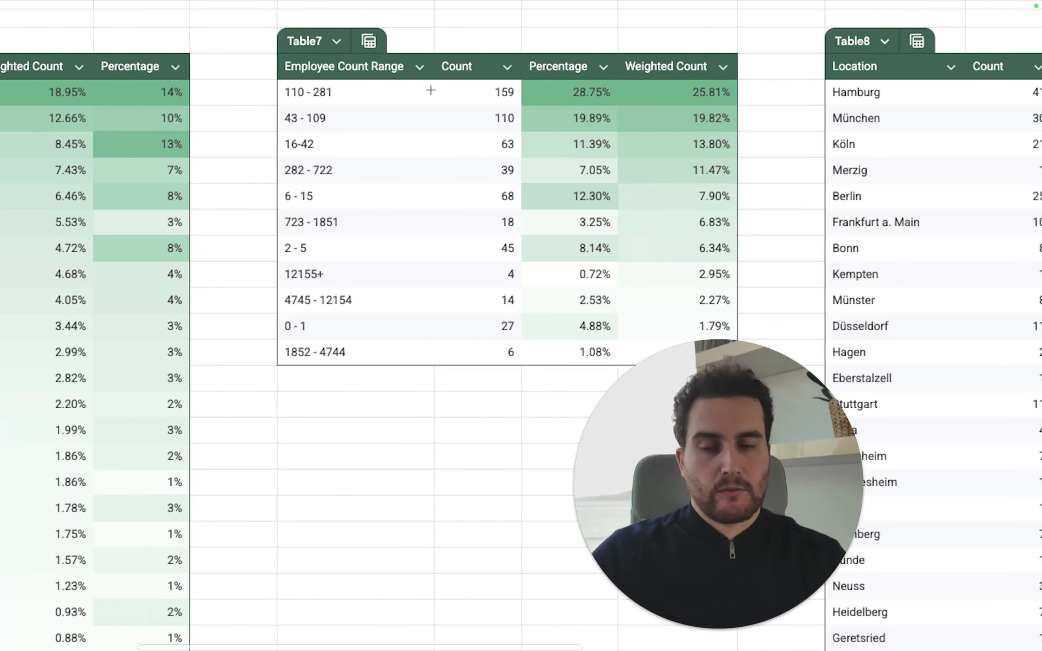
scroll(471, 81, right, 2)
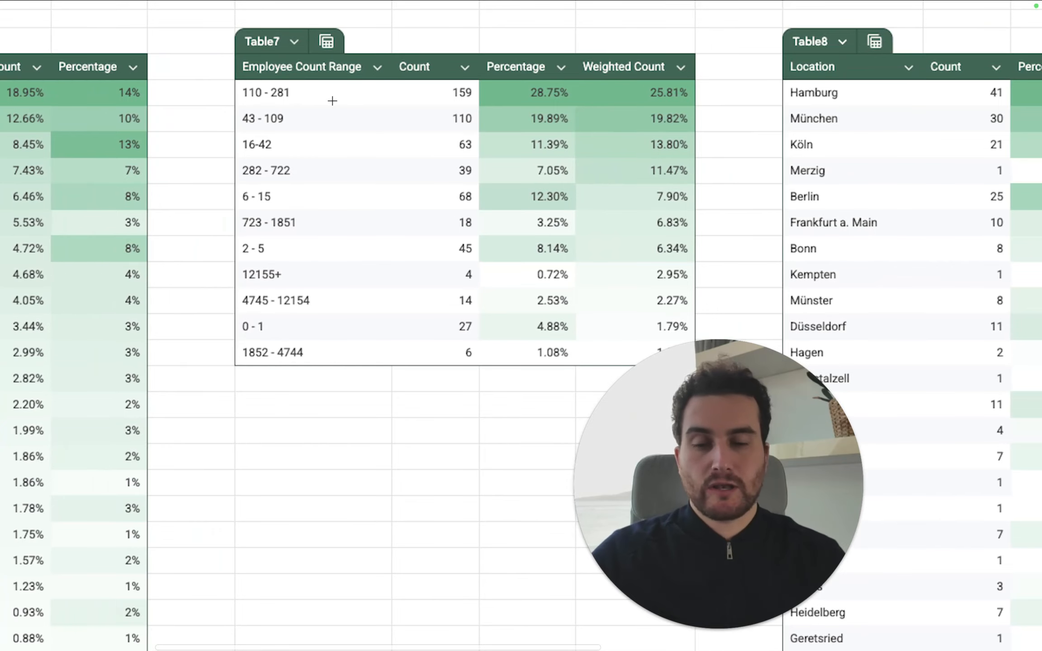
scroll(332, 101, right, 10)
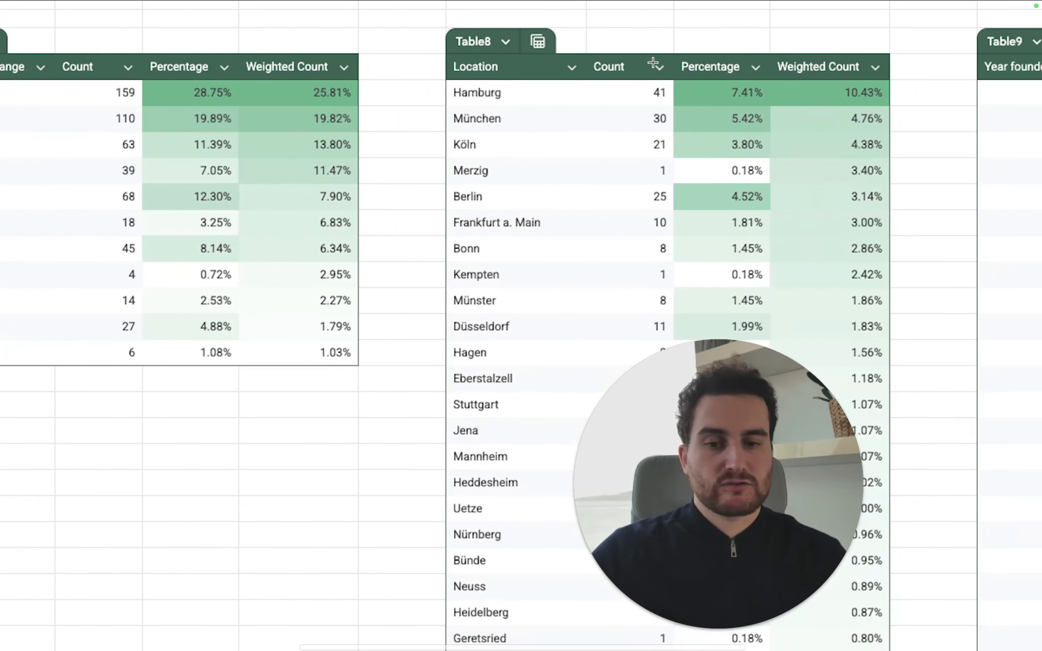
scroll(652, 62, right, 3)
scroll(658, 99, right, 17)
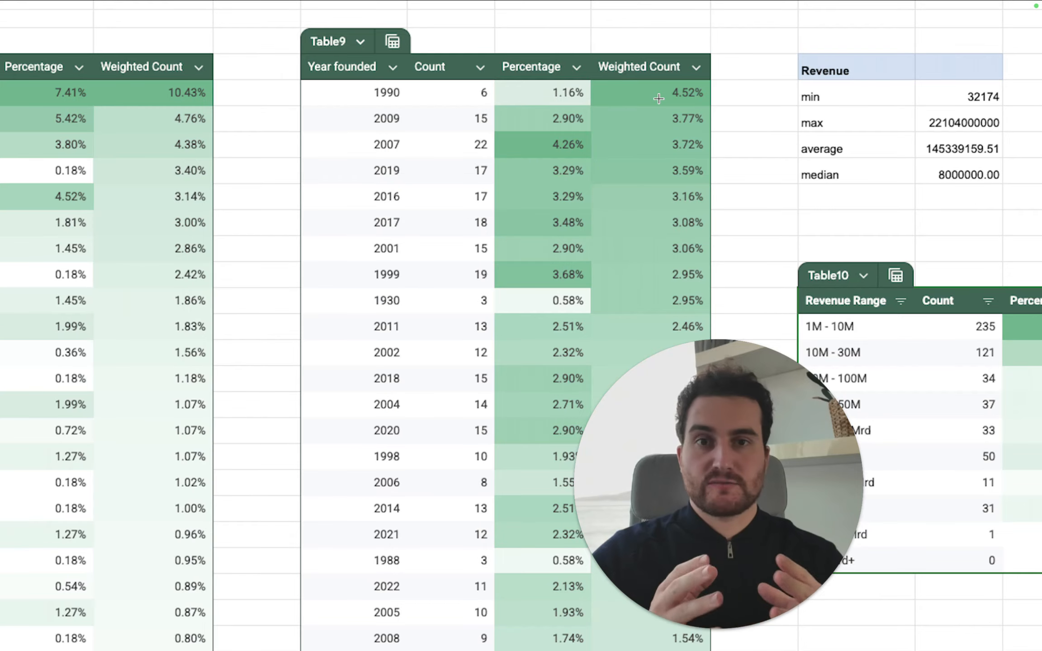
key(Escape)
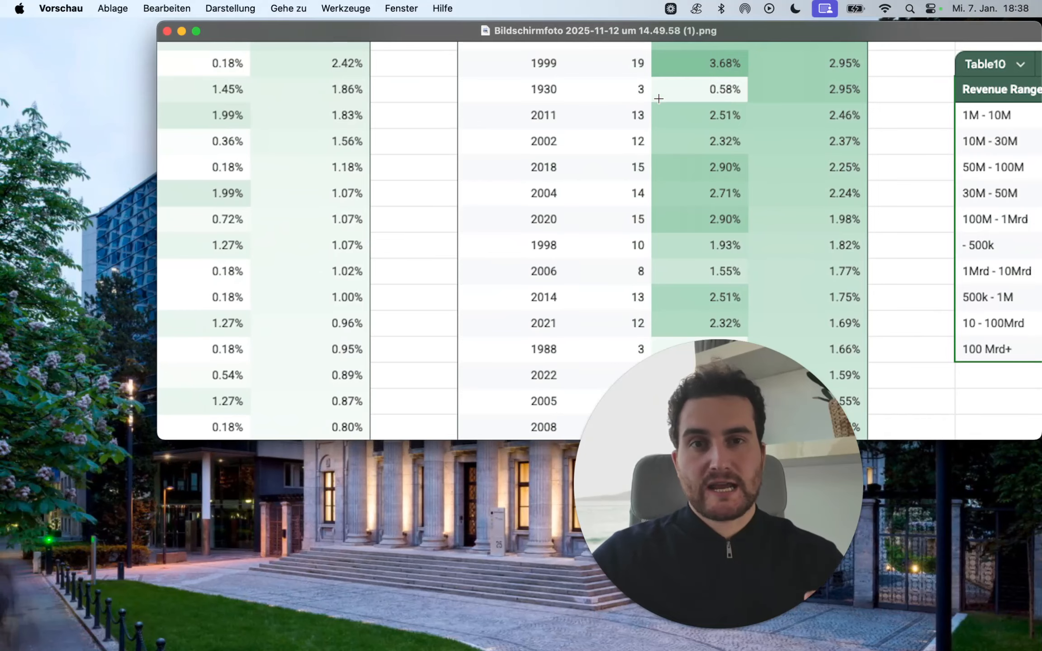
key(ctrl+Right)
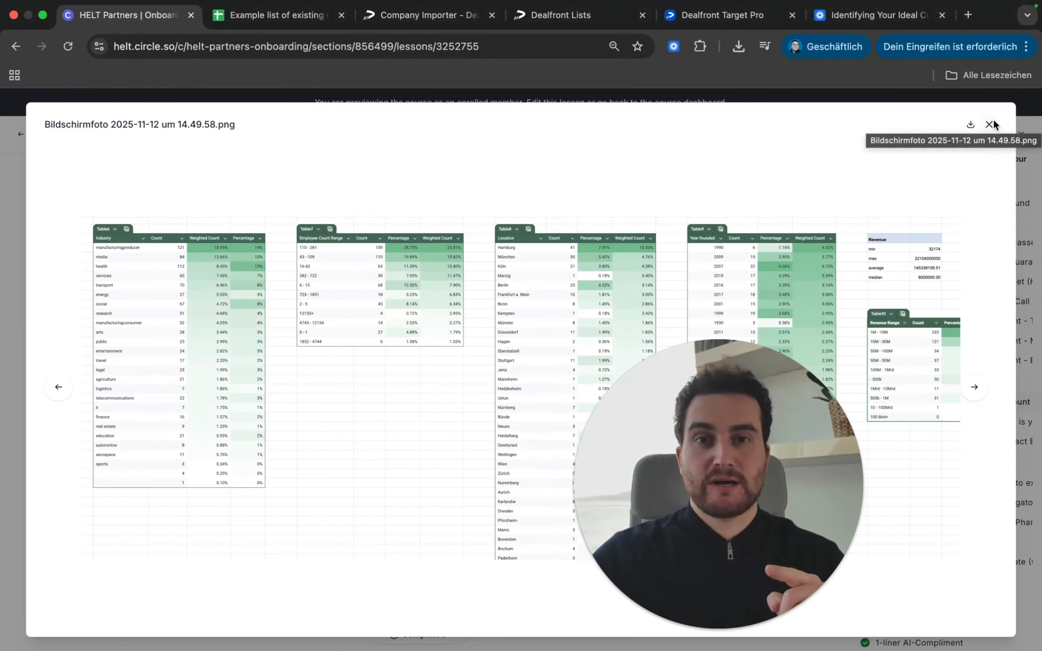
Step: Close the enlarged screenshot, glance at the Tabellenblatt1 company names, and return to the onboarding lesson
click(990, 124)
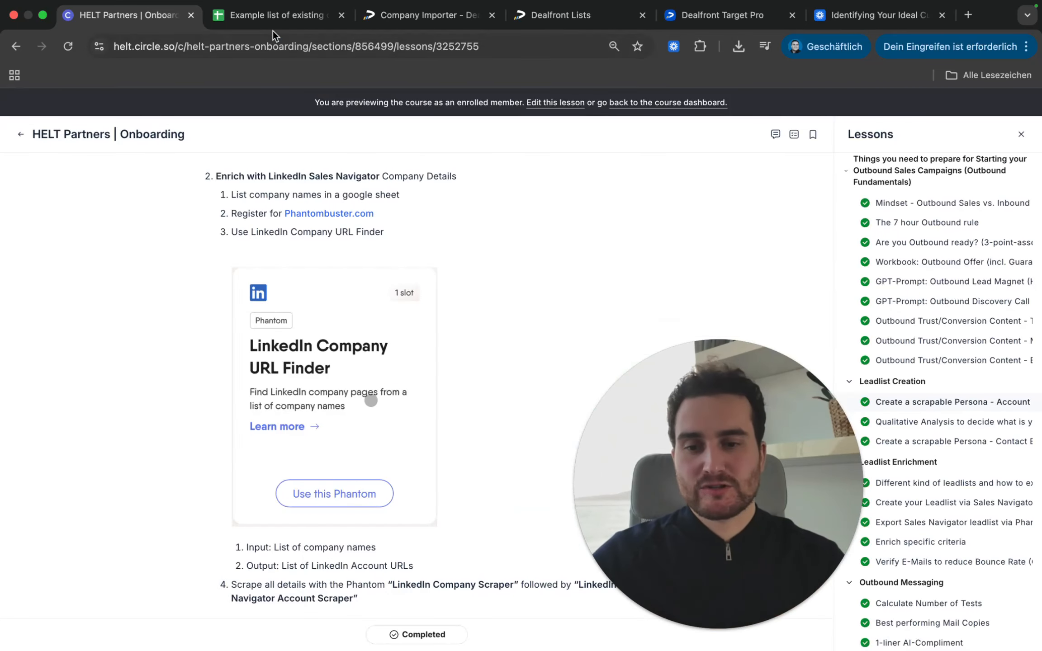
click(277, 18)
click(135, 638)
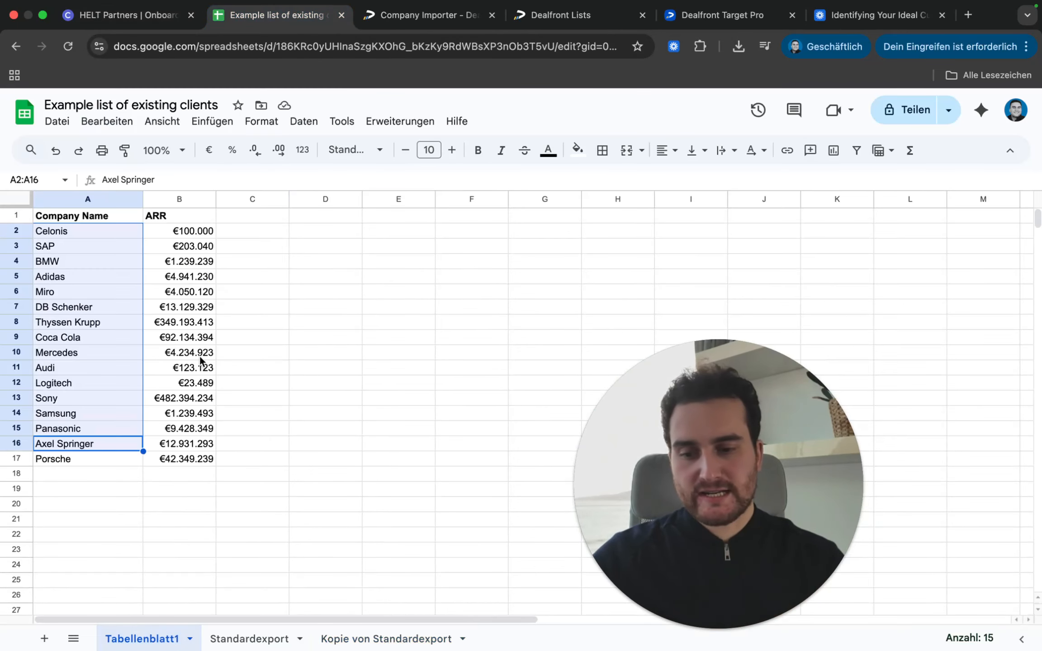
click(232, 355)
click(140, 18)
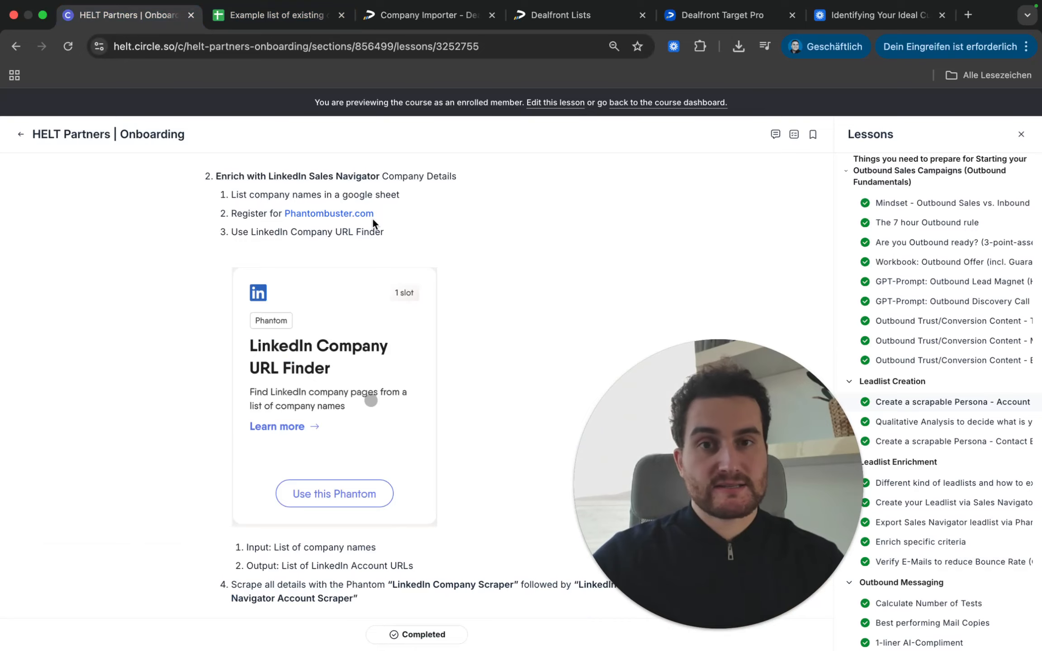
Step: Scroll through the PhantomBuster steps to Step 2's Sales Navigator results screenshot of 20 accounts
scroll(335, 332, down, 1)
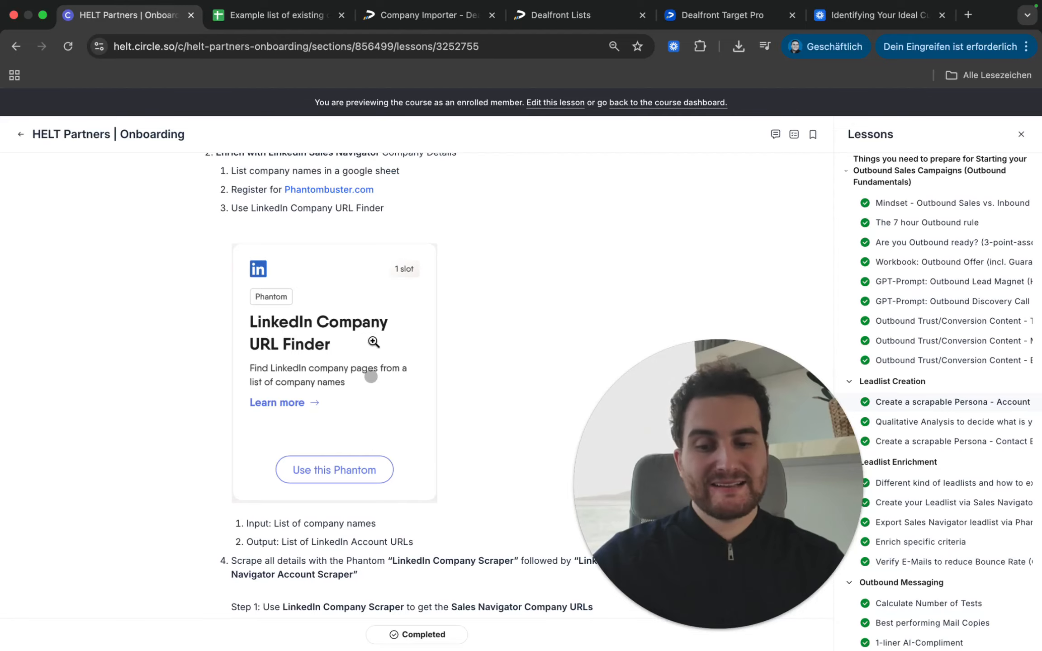
scroll(400, 353, down, 5)
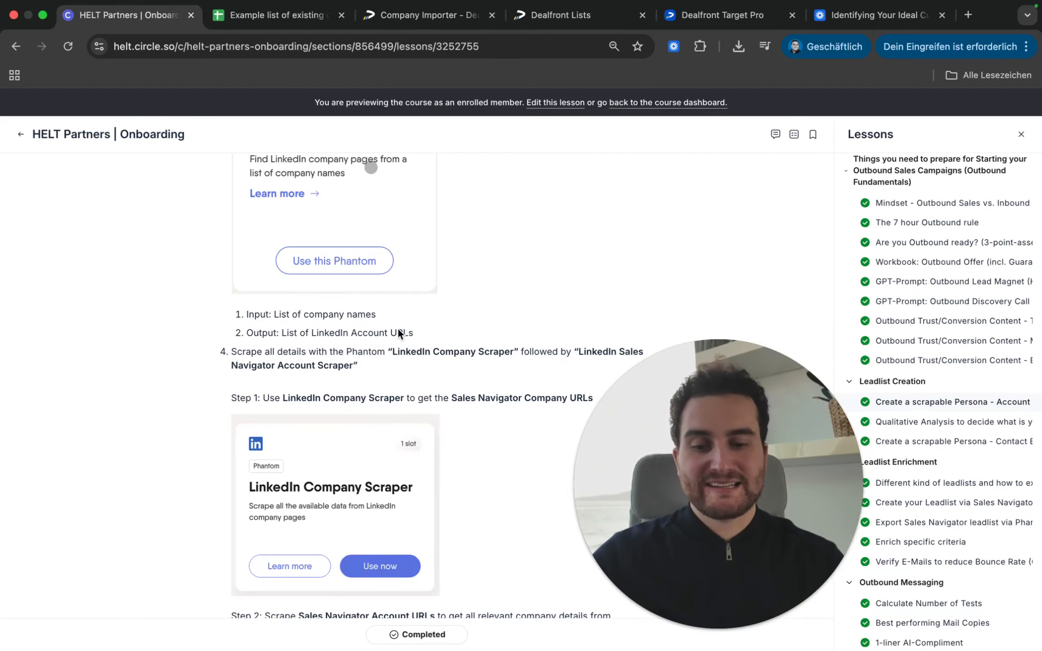
scroll(405, 330, down, 3)
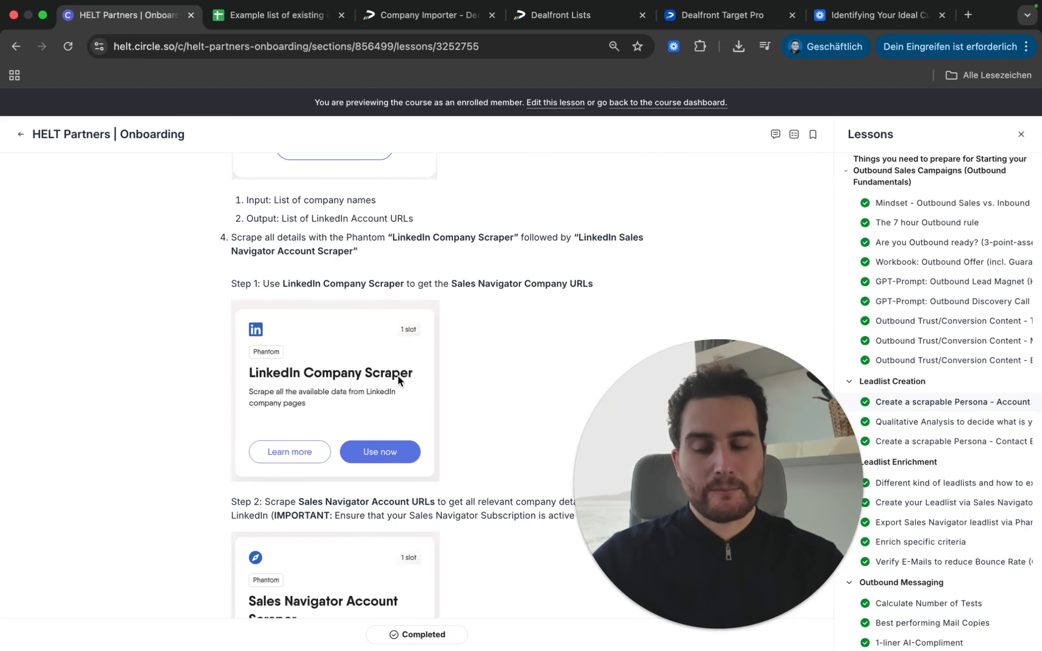
scroll(398, 374, down, 1)
scroll(398, 378, down, 1)
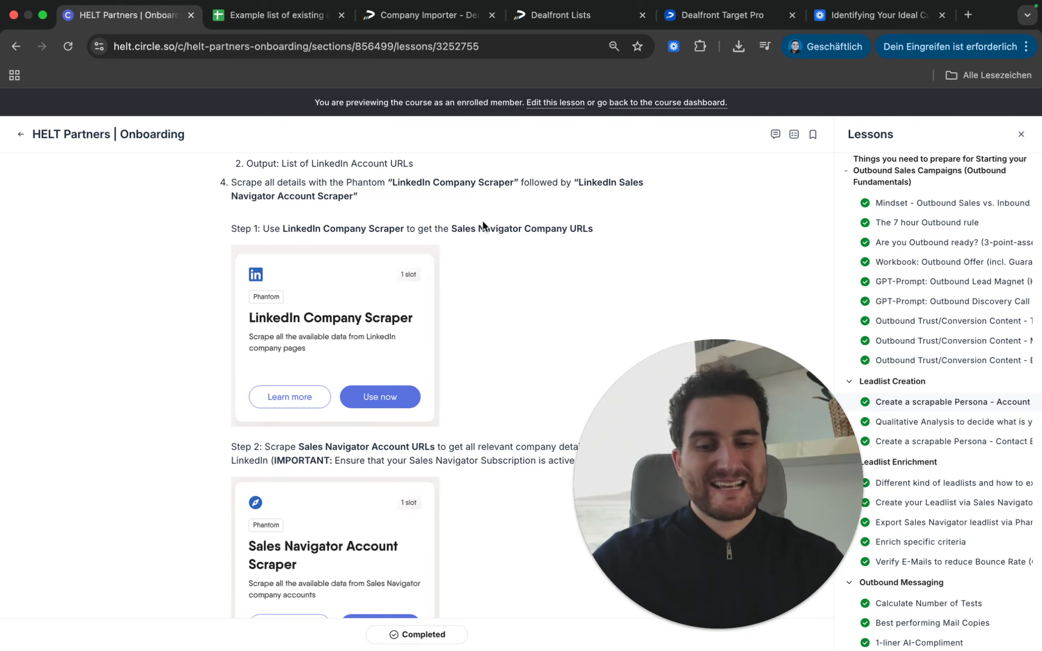
drag(729, 519, 849, 451)
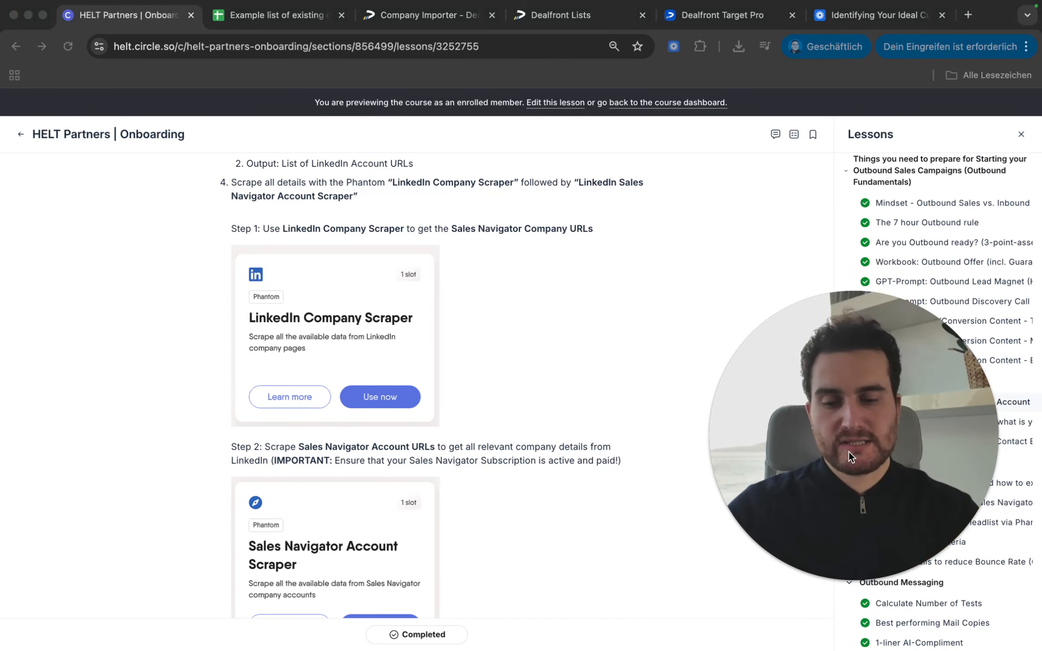
scroll(398, 407, down, 3)
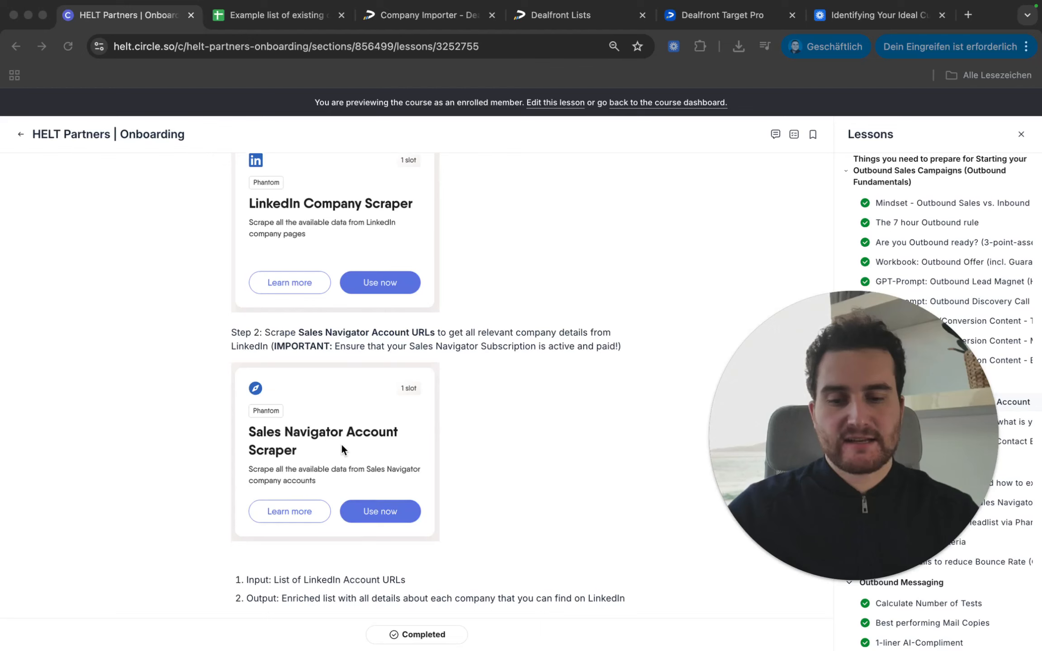
scroll(341, 443, down, 1)
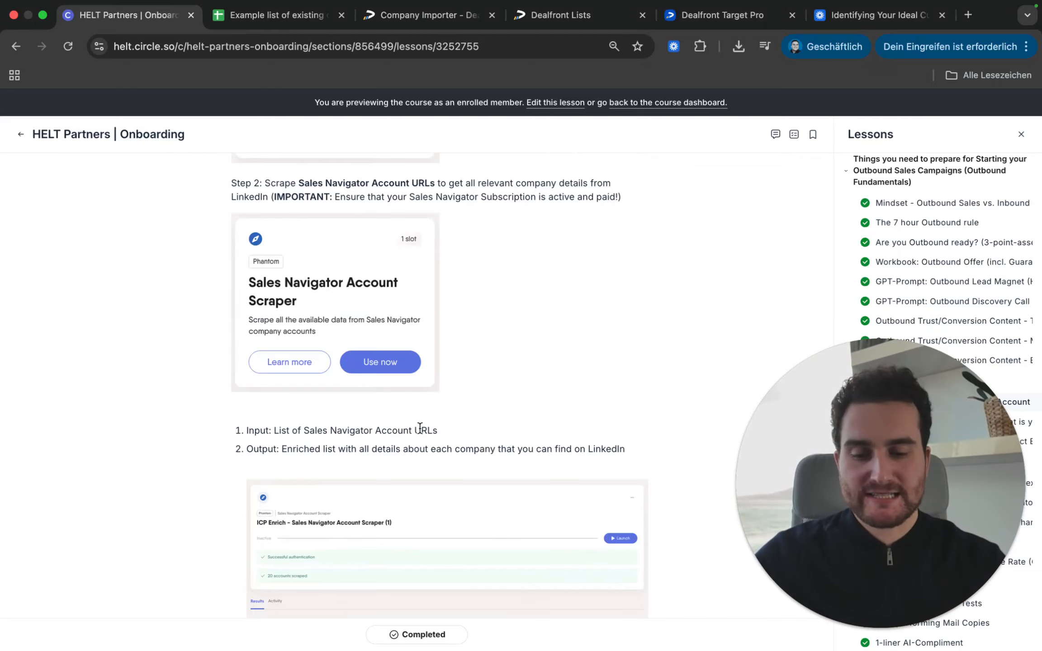
scroll(419, 427, down, 1)
scroll(419, 428, down, 8)
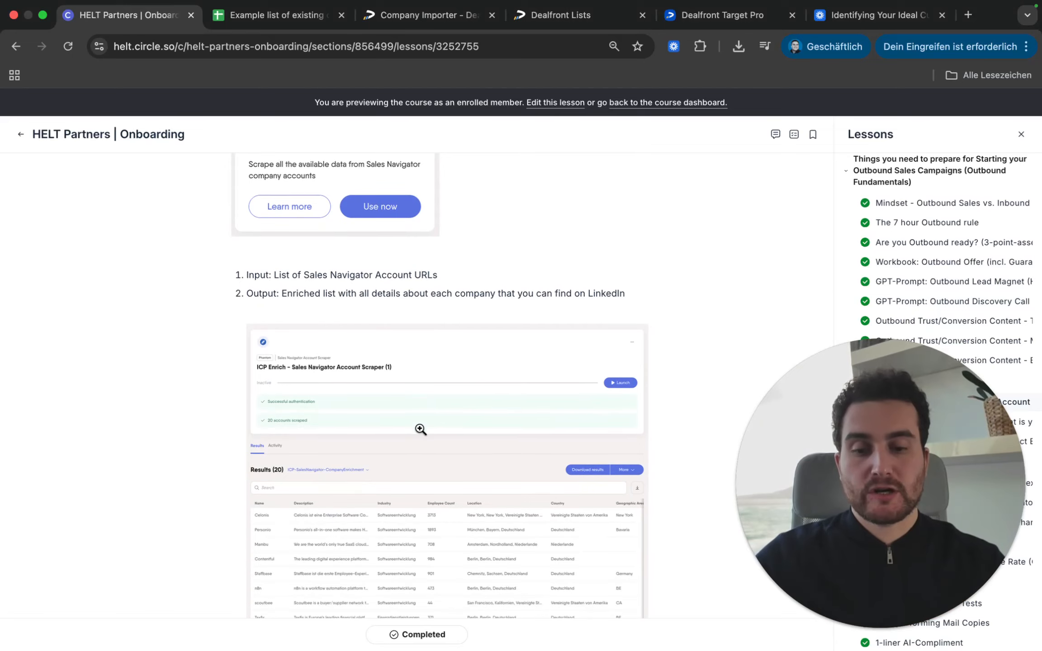
scroll(477, 411, down, 2)
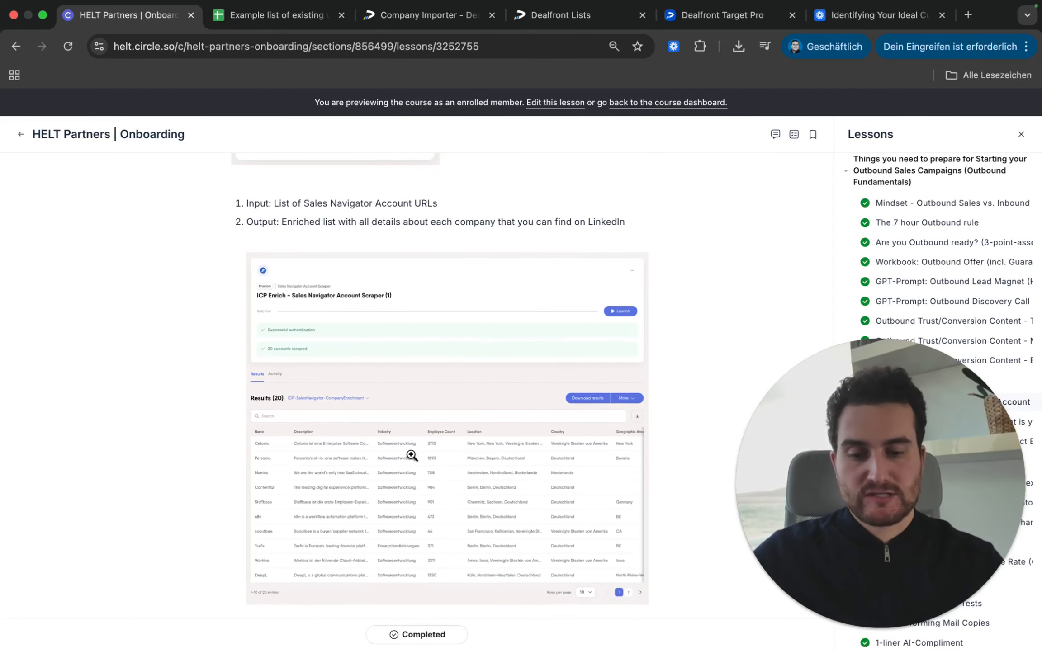
Step: Enlarge and scroll through the scraper results screenshot, then go back to the Example list of existing clients spreadsheet
click(454, 429)
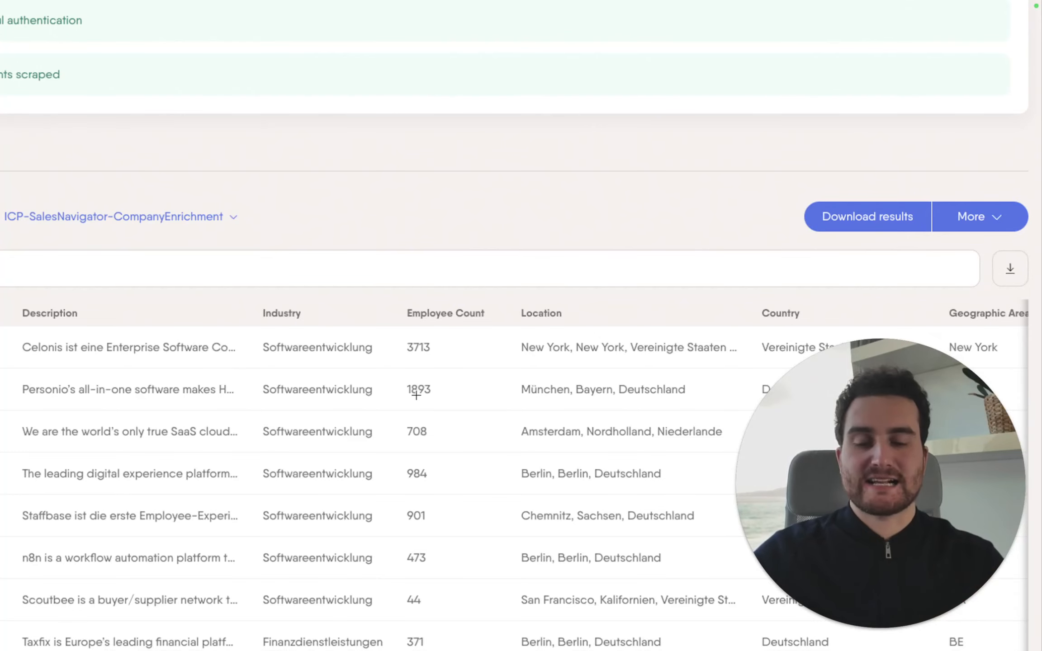
scroll(598, 245, down, 3)
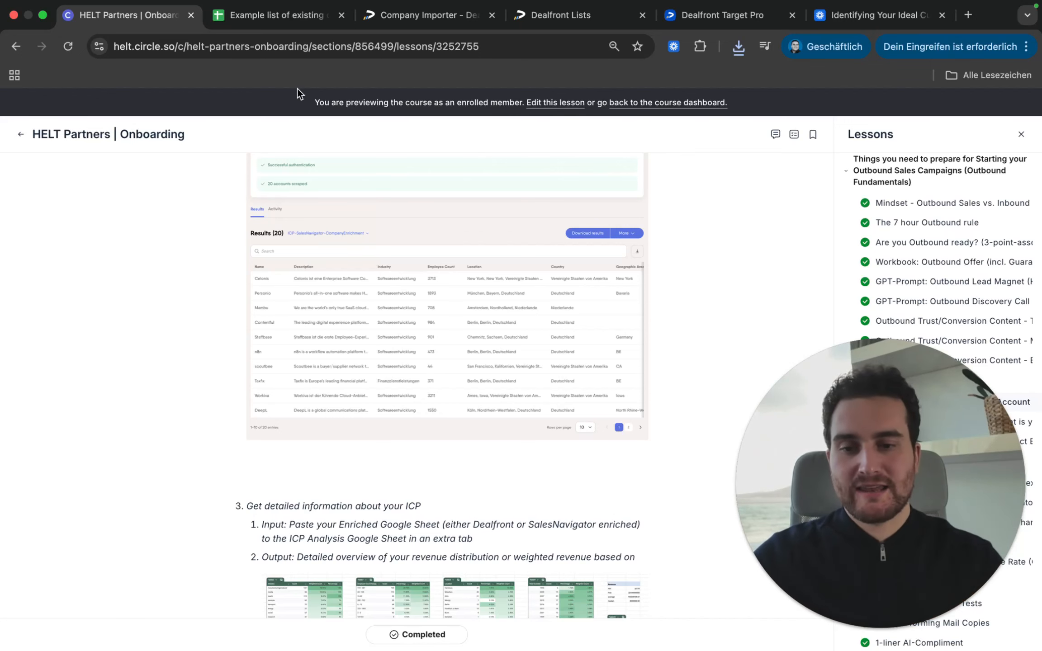
click(275, 22)
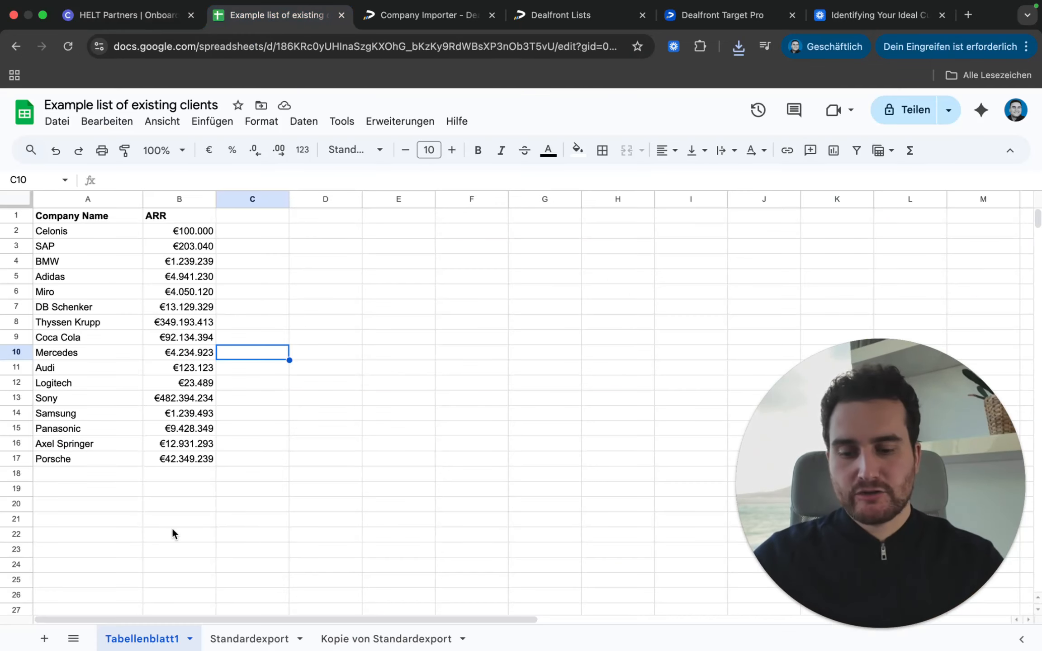
Step: Check founding year 1899 in Standardexport W12, then inspect Frankreich's ZÄHLENWENN count in D4
click(260, 640)
click(404, 397)
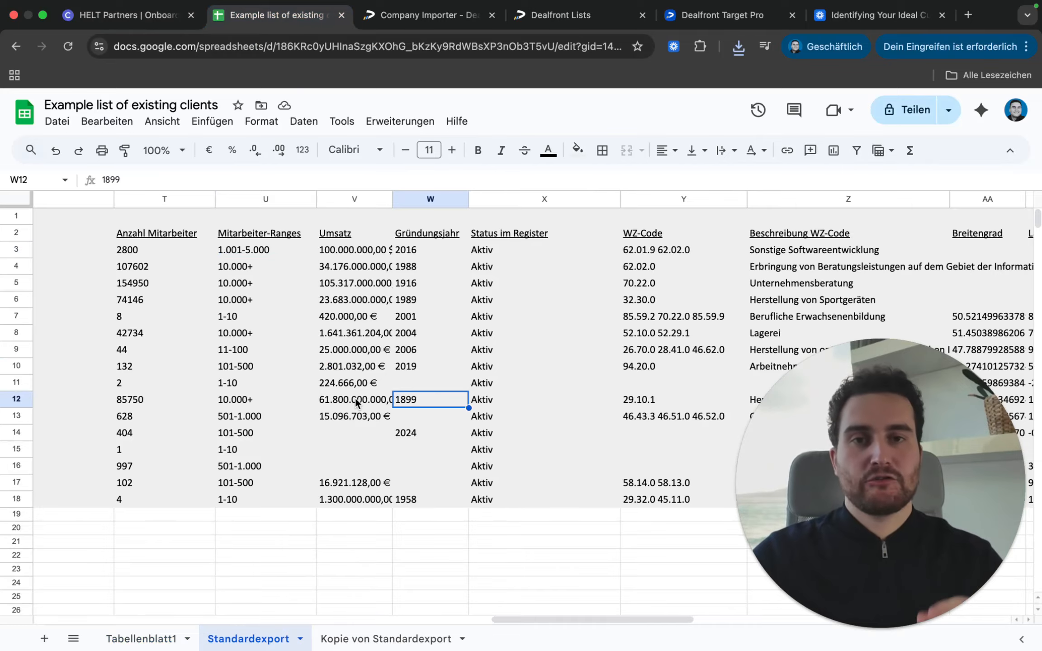
click(364, 644)
click(434, 267)
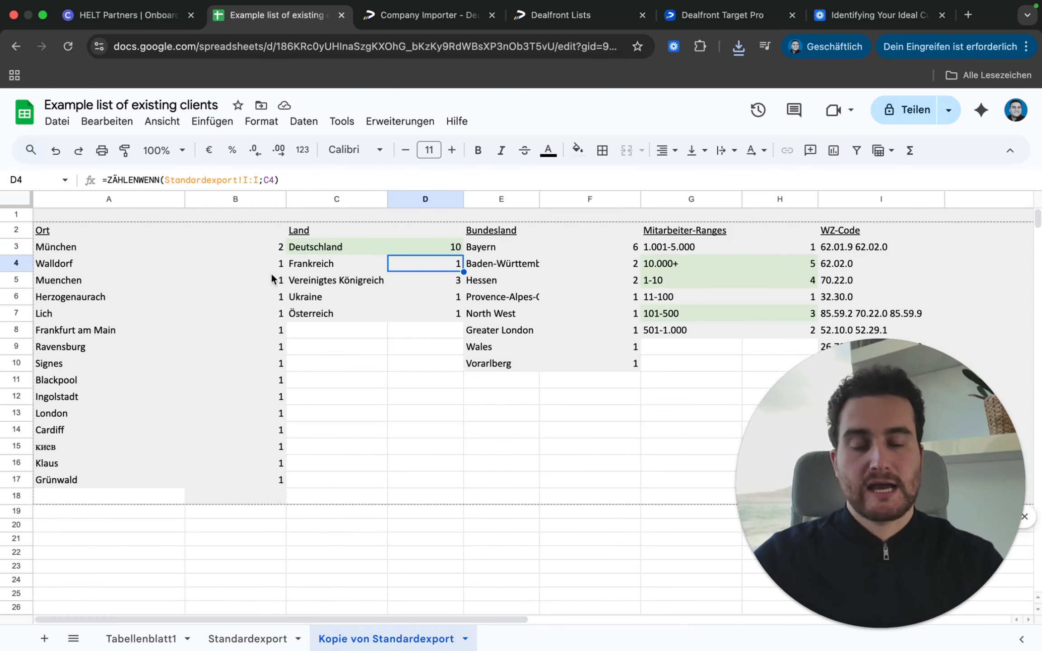